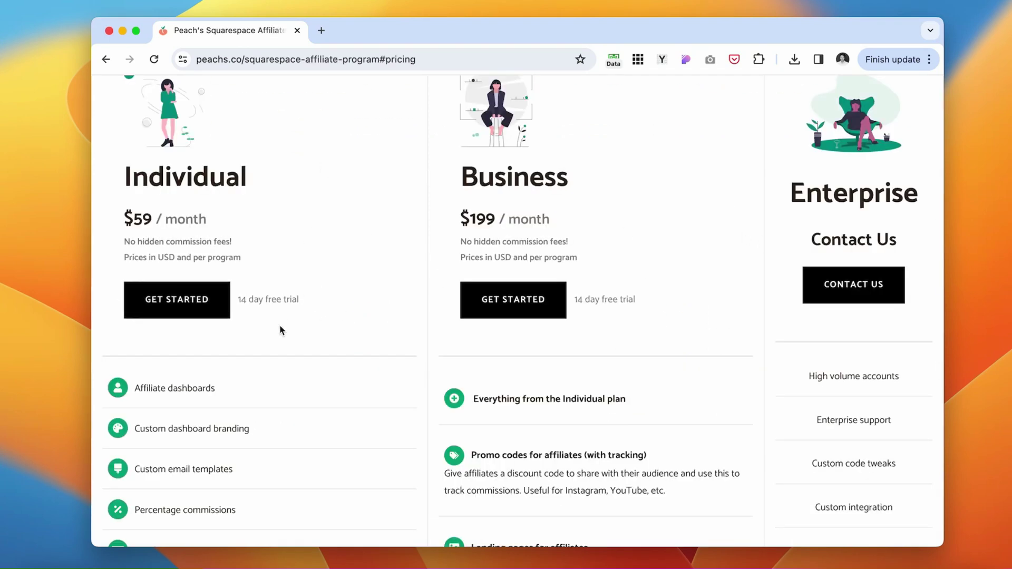
Get started with the Individual plan's free trial and bring up the Create Your Affiliate Program form.
scroll(281, 330, "down", 3)
scroll(281, 330, "up", 2)
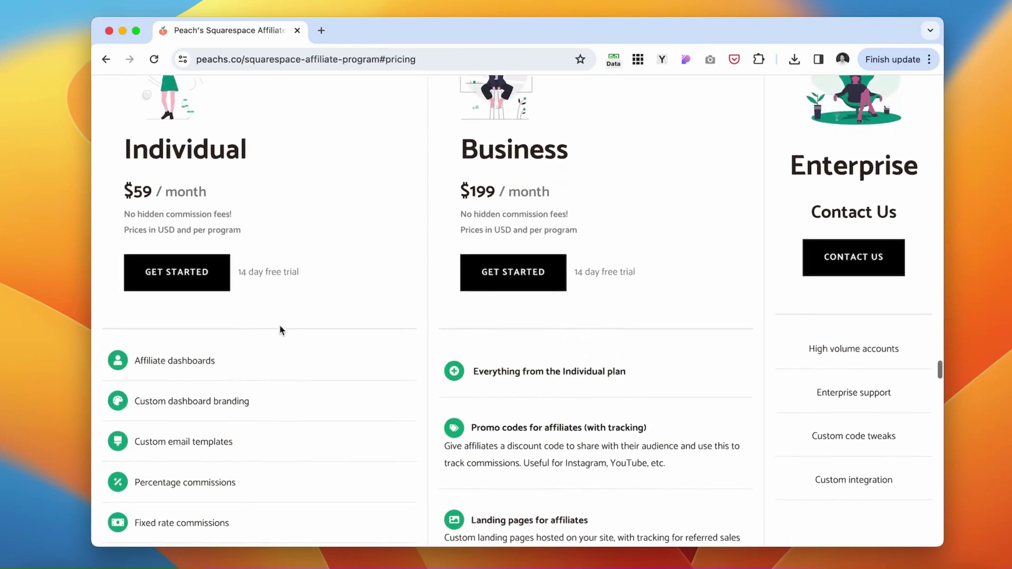
left_click(190, 301)
scroll(716, 312, "down", 2)
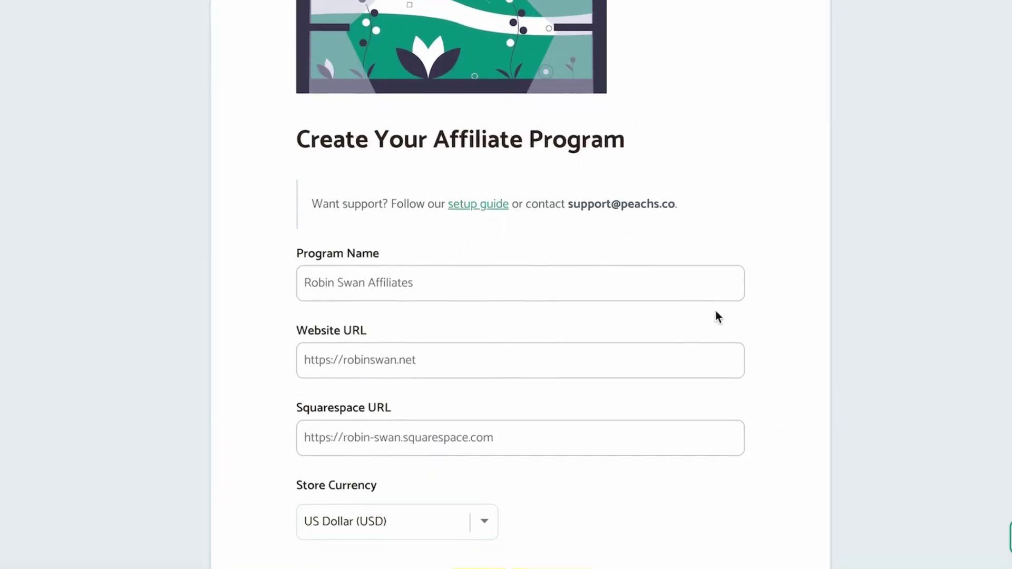
left_click(328, 279)
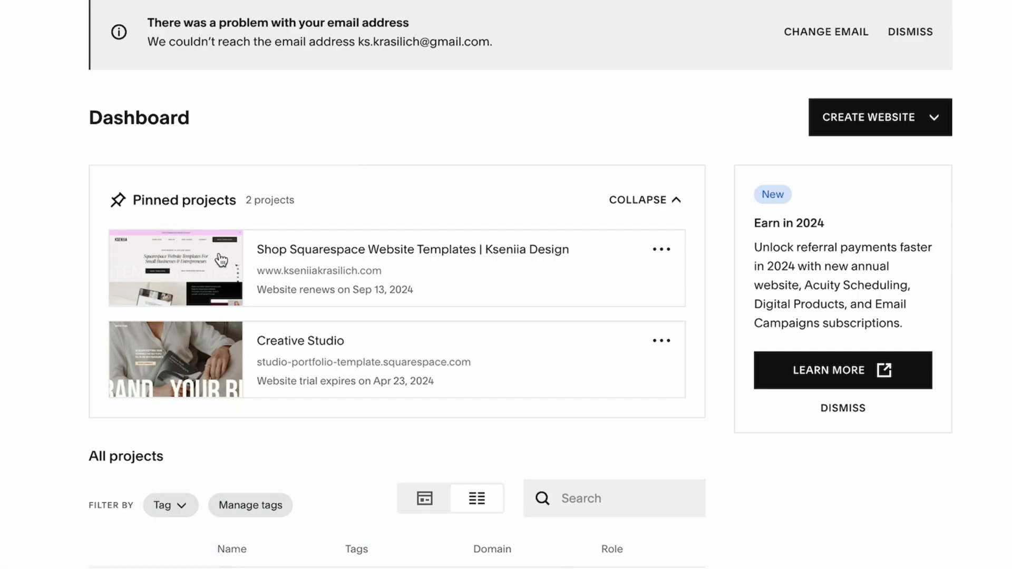
left_click(168, 231)
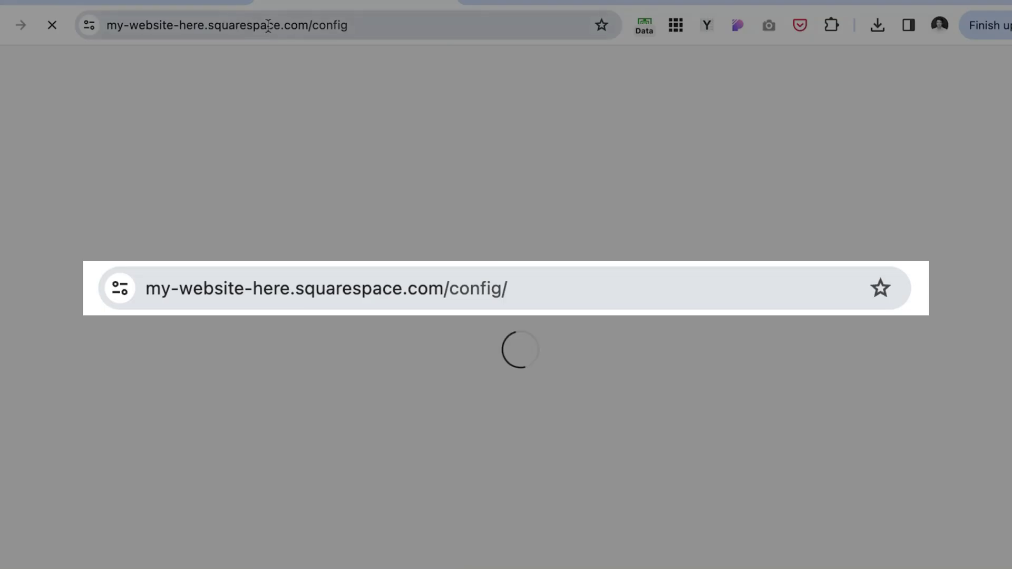
left_click(300, 25)
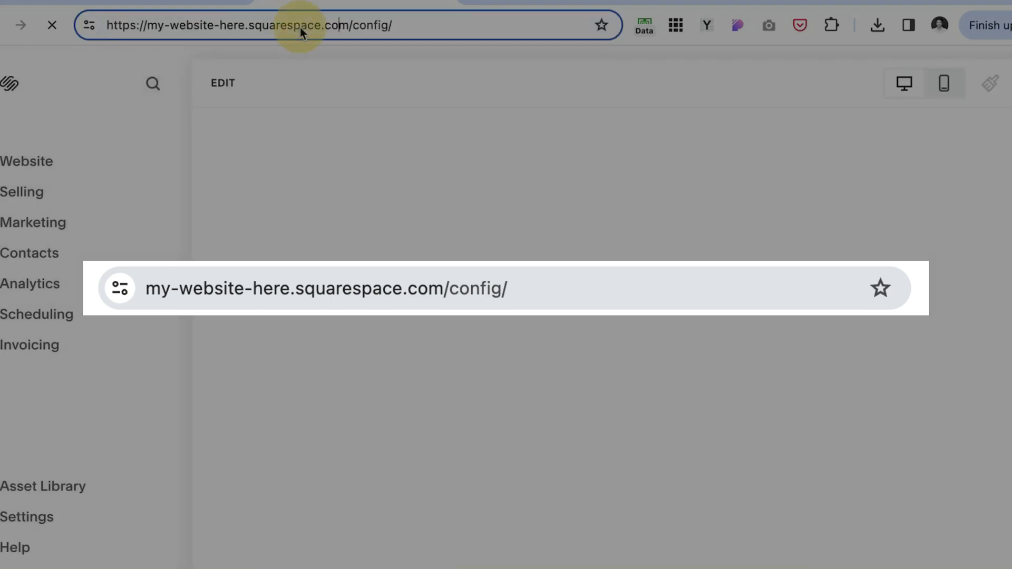
left_click_drag(353, 24, 108, 25)
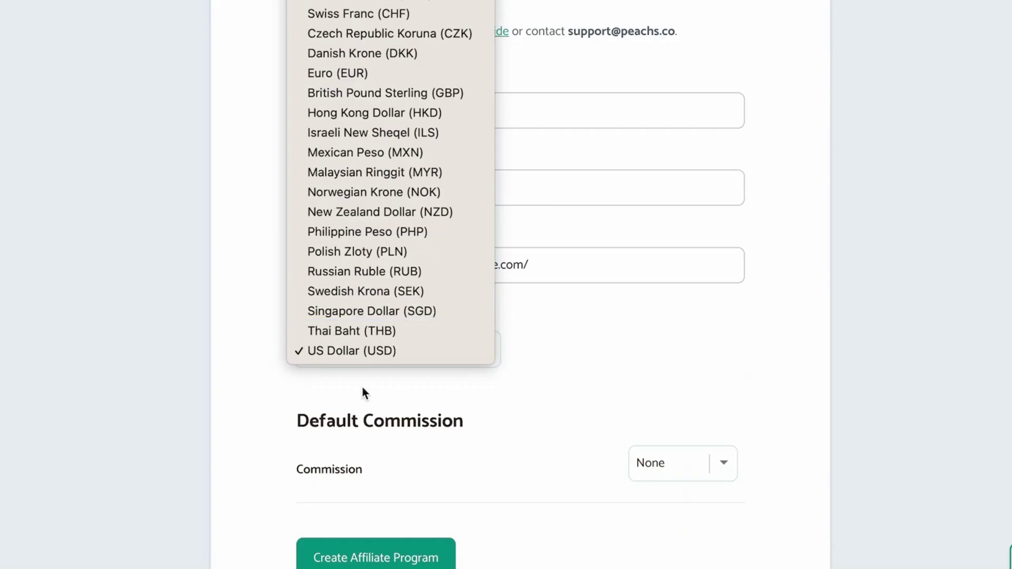
Set the default commission type to Percentage and create the affiliate program.
left_click(723, 337)
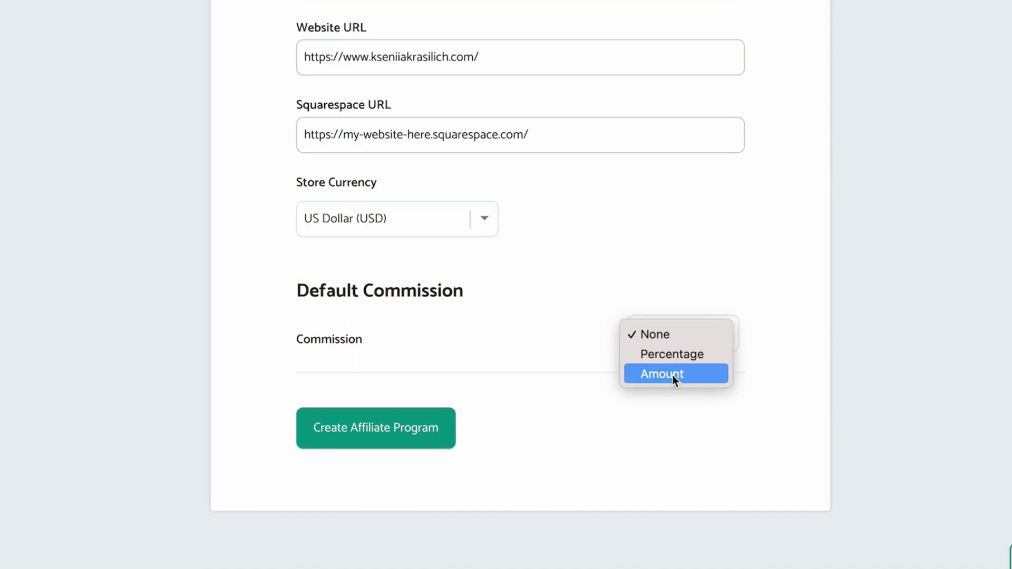
key("Up")
key("Return")
left_click(706, 332)
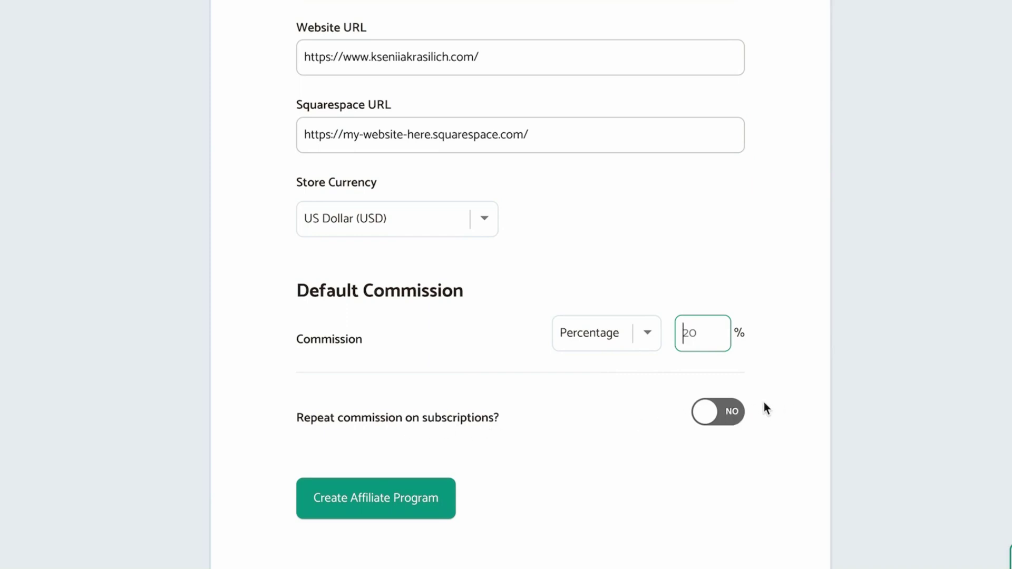
left_click(409, 503)
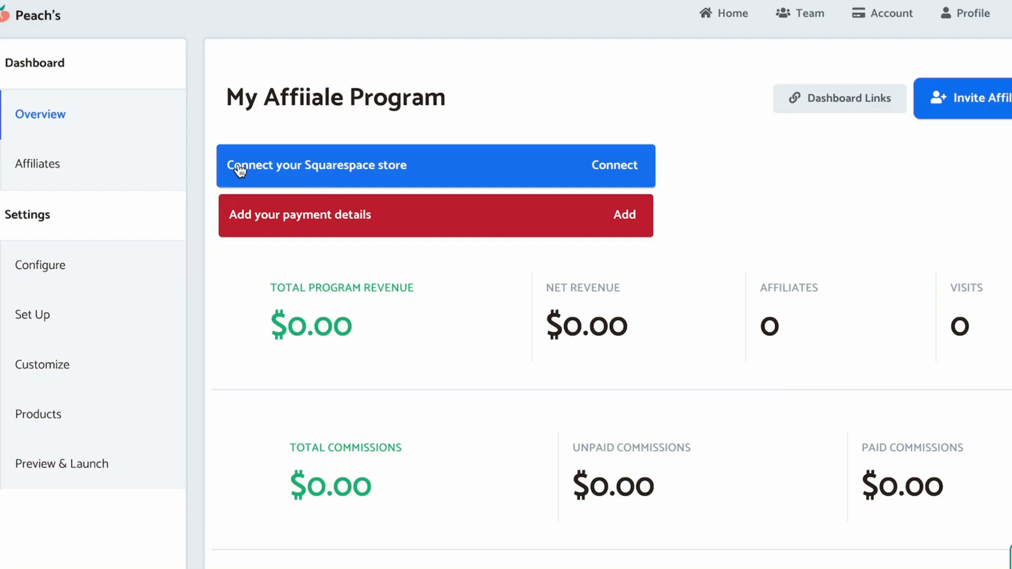
Connect the affiliate program to the Squarespace store and allow Peach's Affiliate Program the requested permissions.
left_click(611, 167)
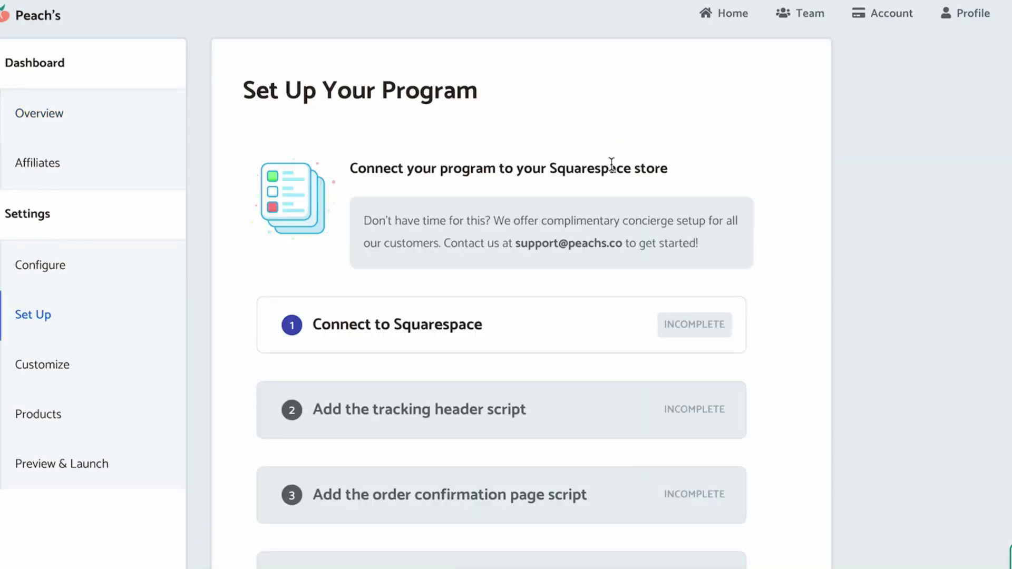
scroll(612, 163, "down", 3)
left_click(632, 168)
left_click(337, 300)
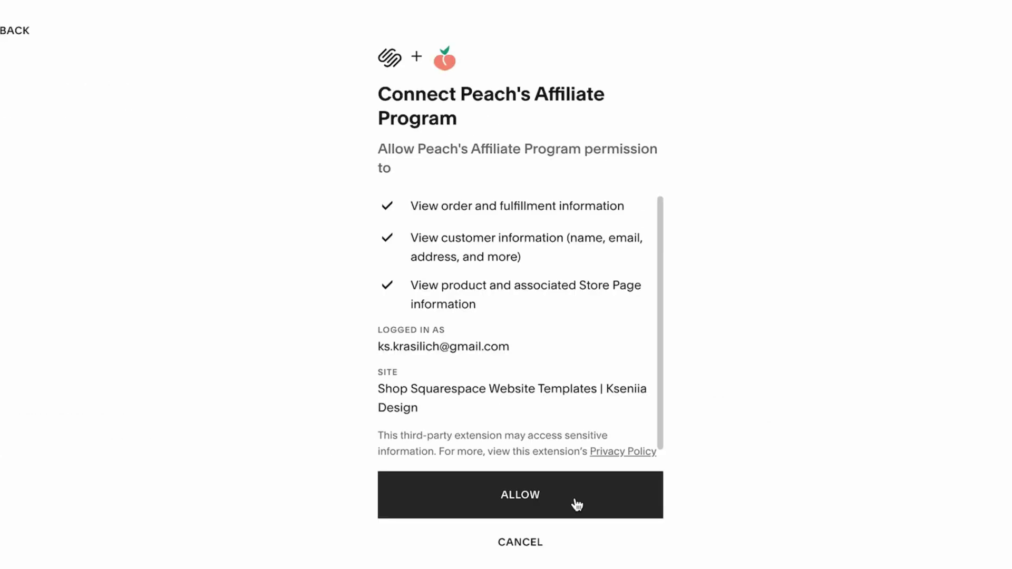
left_click(575, 498)
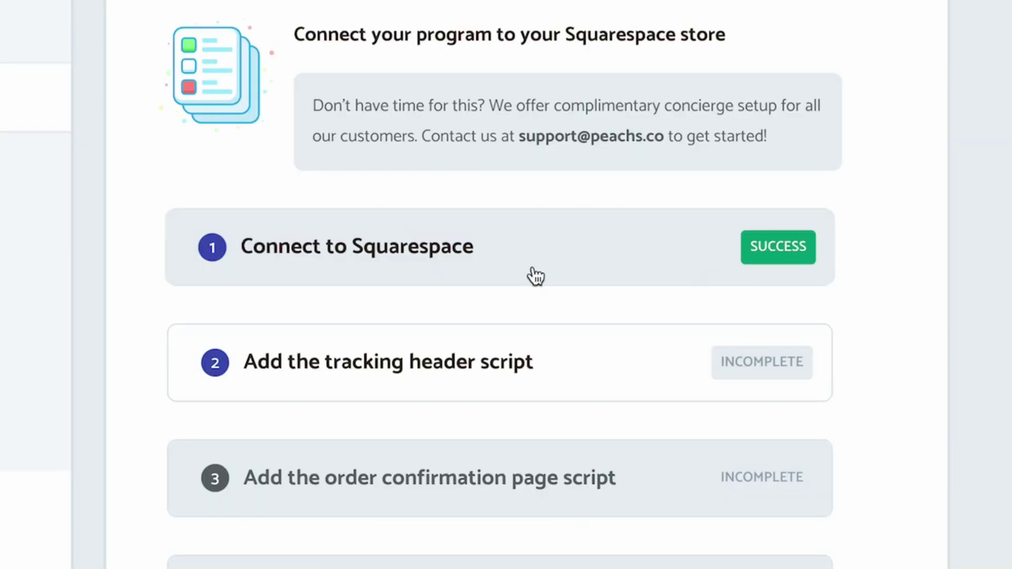
Open the tracking header script instructions and bring up the Code Injection settings in the site's Website Tools.
scroll(532, 272, "down", 1)
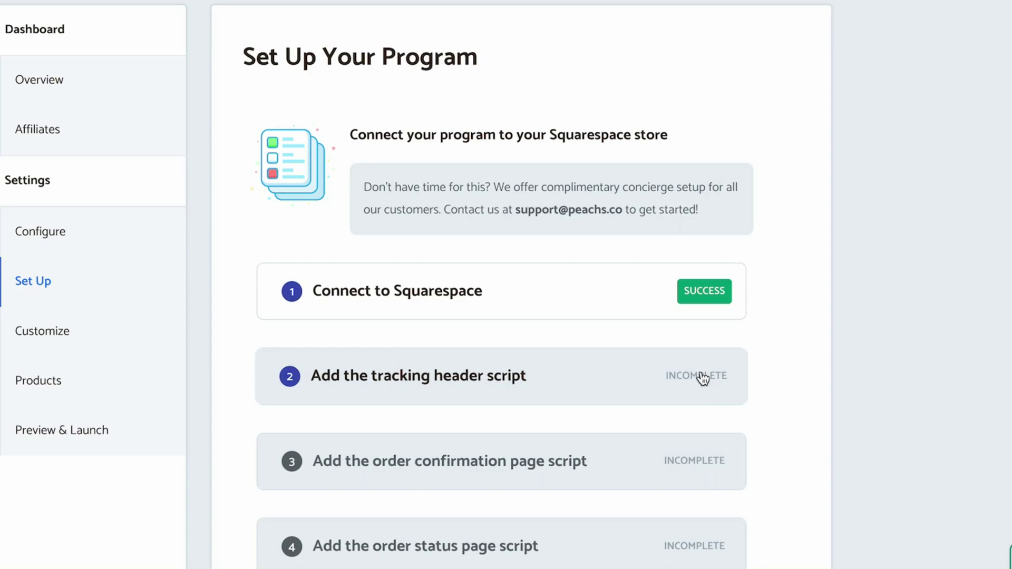
left_click(703, 377)
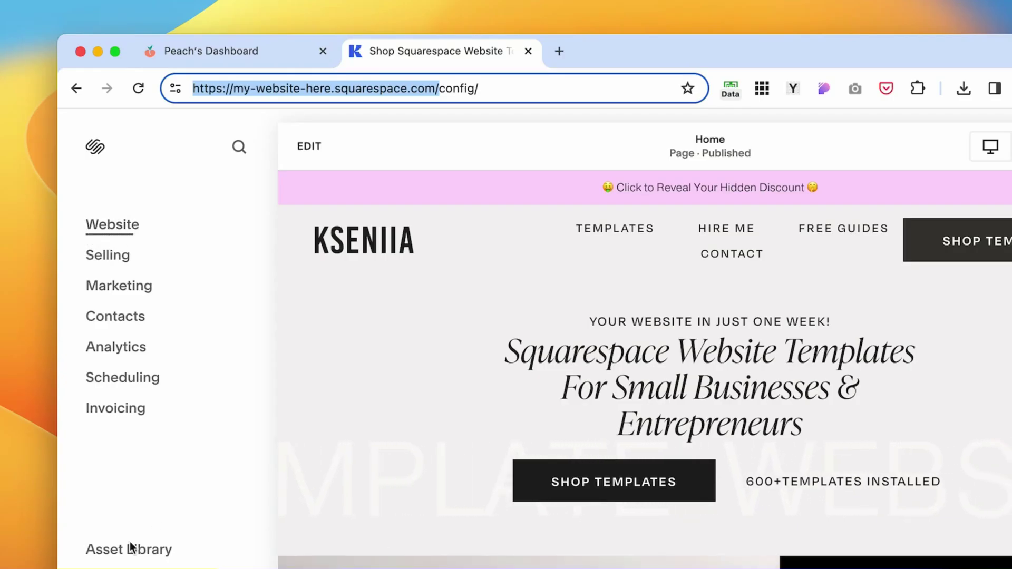
scroll(144, 538, "down", 10)
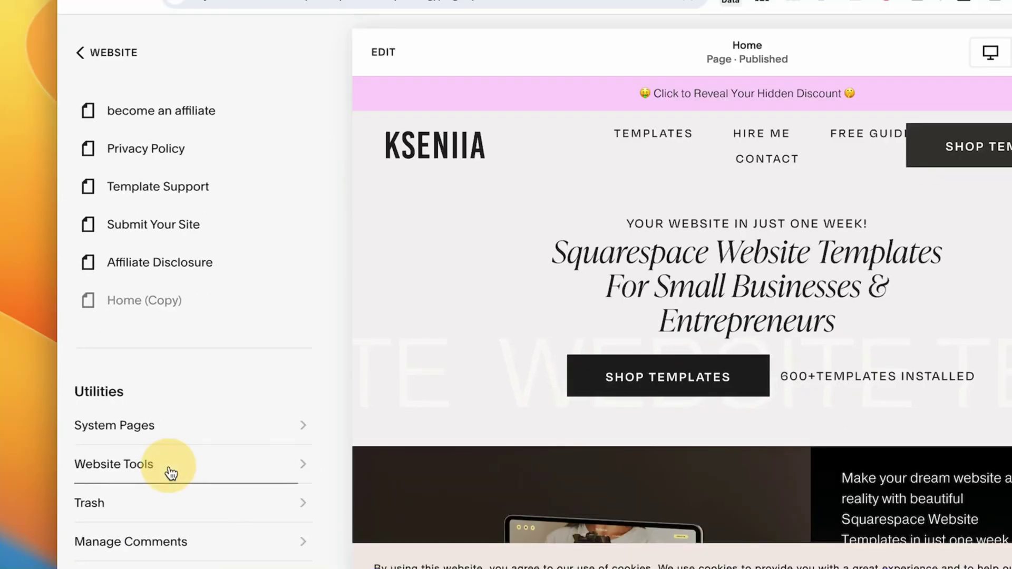
left_click(153, 560)
left_click(169, 330)
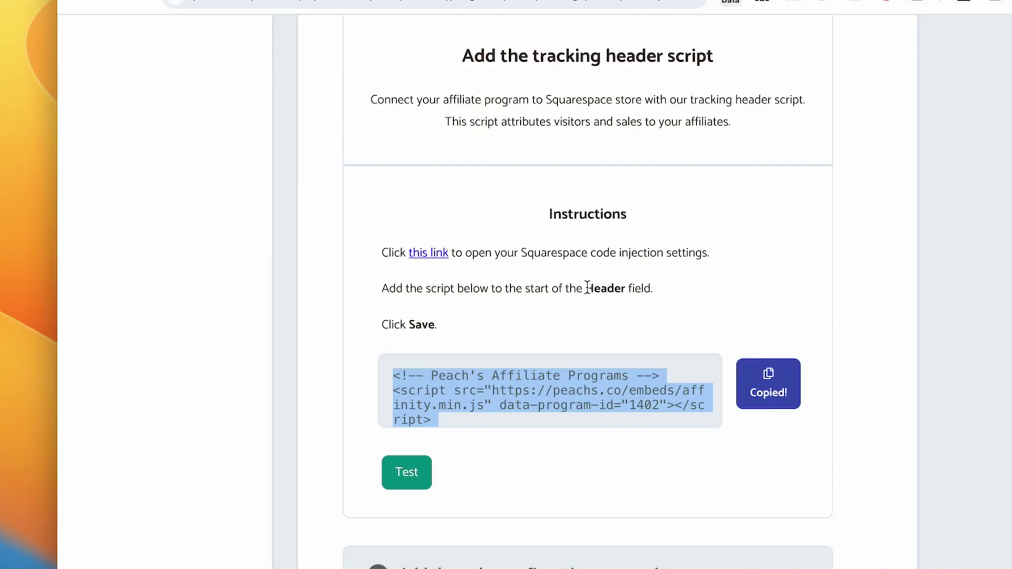
Add the Peach's tracking script to the start of the site's Header code, save it, and test the tracking setup.
left_click_drag(587, 288, 679, 289)
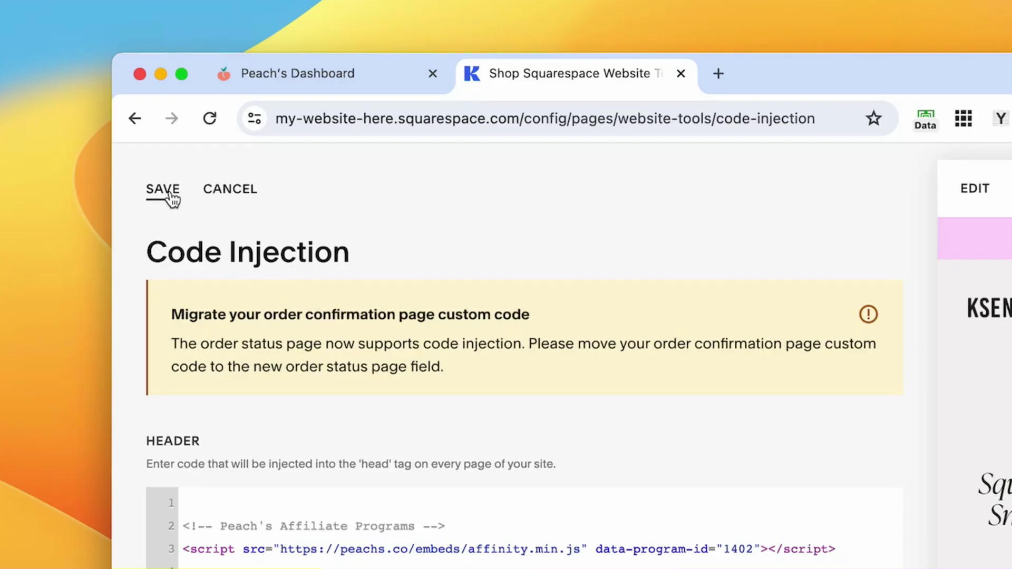
left_click(97, 52)
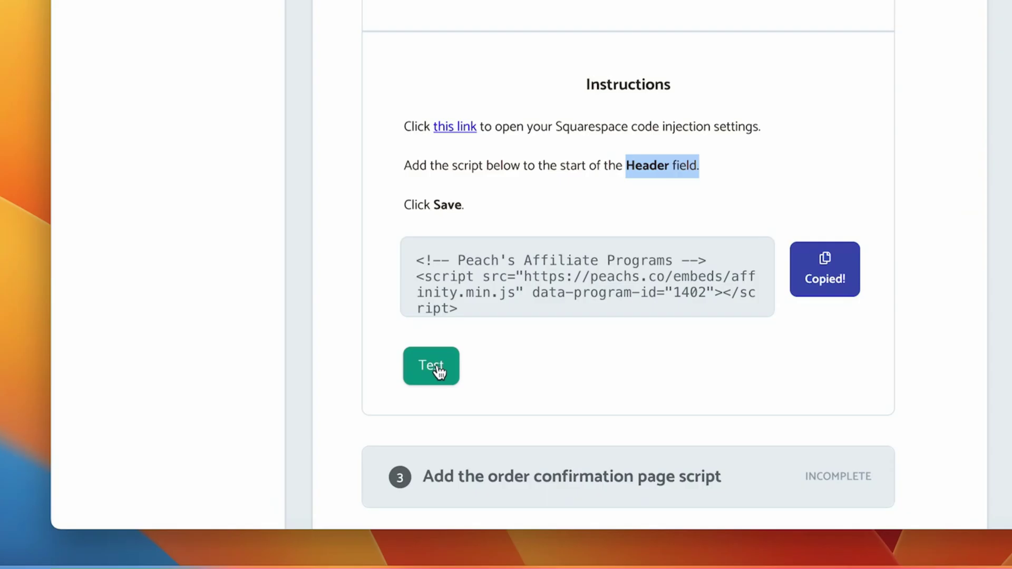
left_click(432, 369)
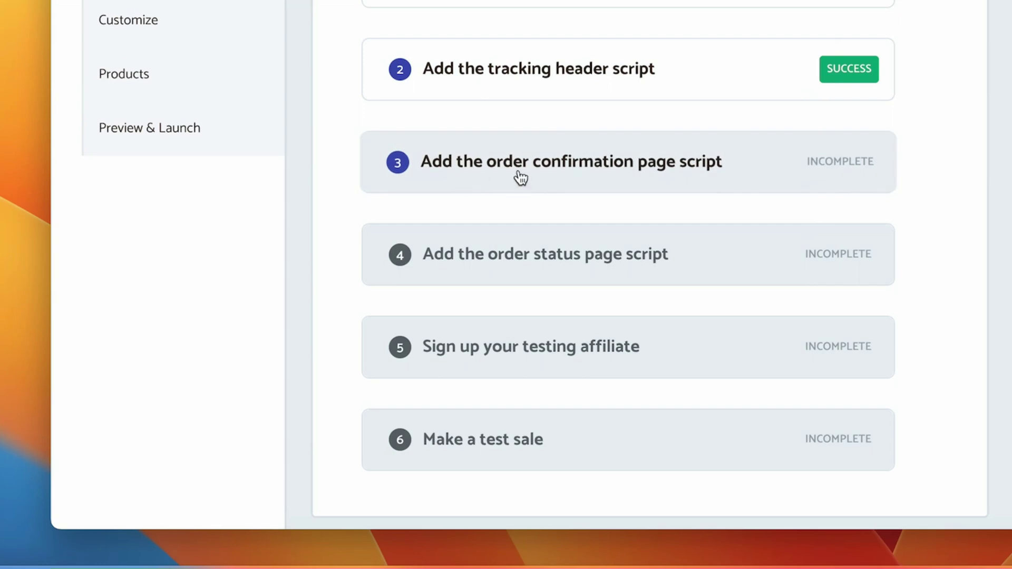
Open the order confirmation page script instructions and copy the provided script.
left_click(479, 178)
scroll(496, 306, "down", 5)
scroll(494, 288, "down", 5)
left_click(829, 292)
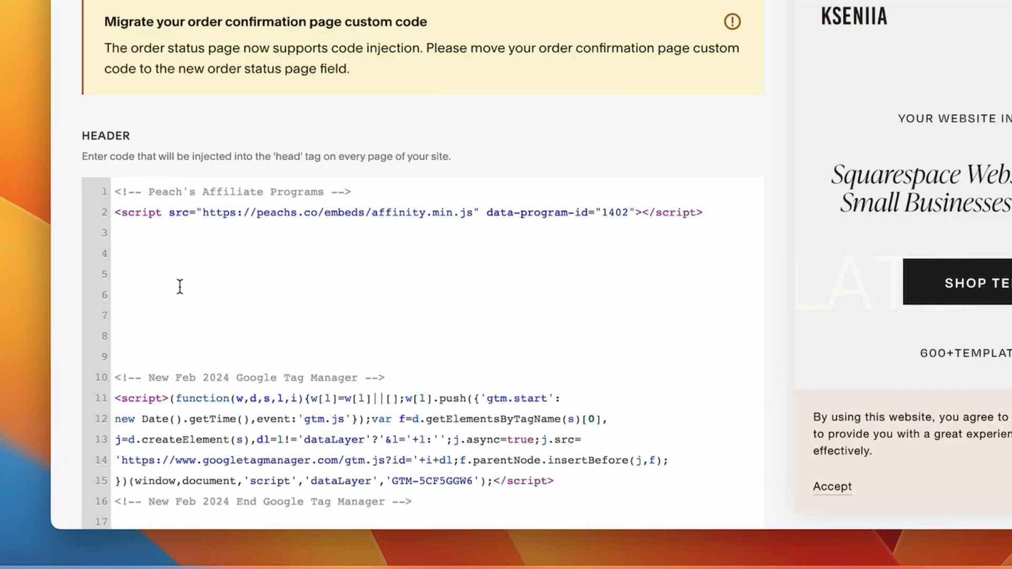
Paste the script at the start of the site's order confirmation page code and test the order confirmation setup.
scroll(180, 286, "down", 15)
scroll(719, 267, "down", 20)
scroll(780, 346, "down", 20)
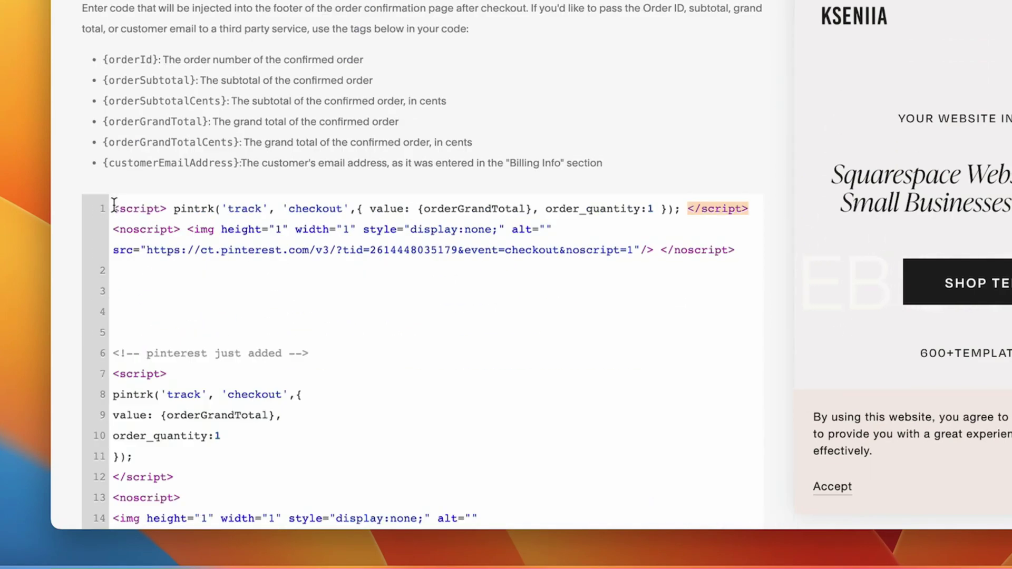
left_click(114, 203)
key("super+v")
left_click(432, 388)
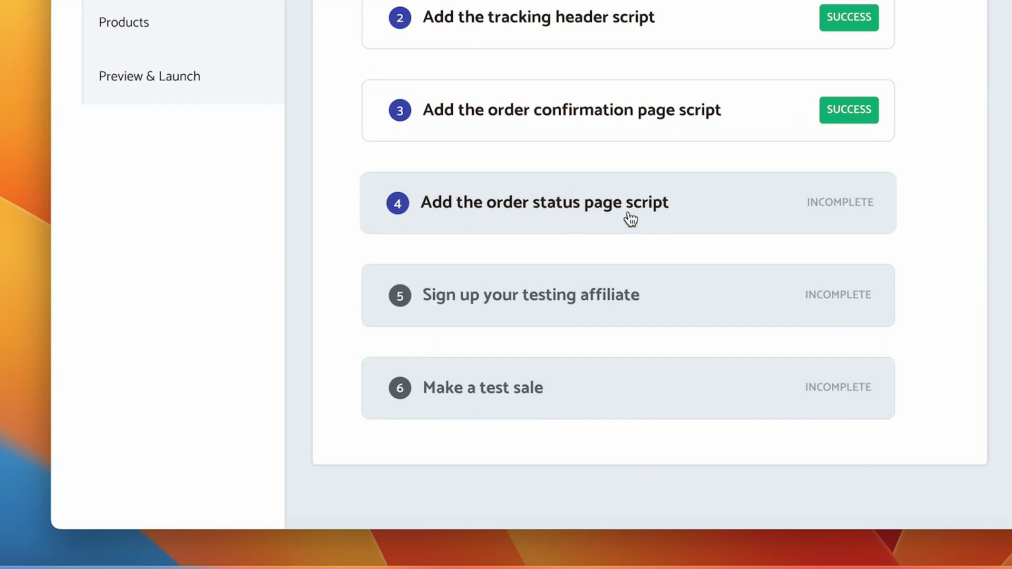
Copy the order status page script for the site's Order Status Page code and test that setup.
left_click(574, 219)
scroll(519, 397, "down", 5)
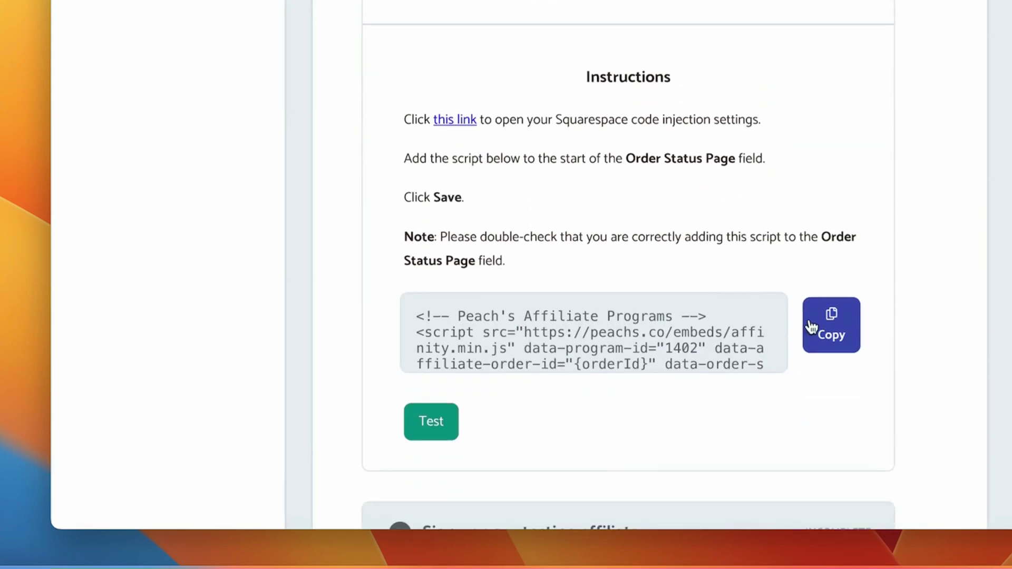
left_click(840, 338)
left_click(429, 420)
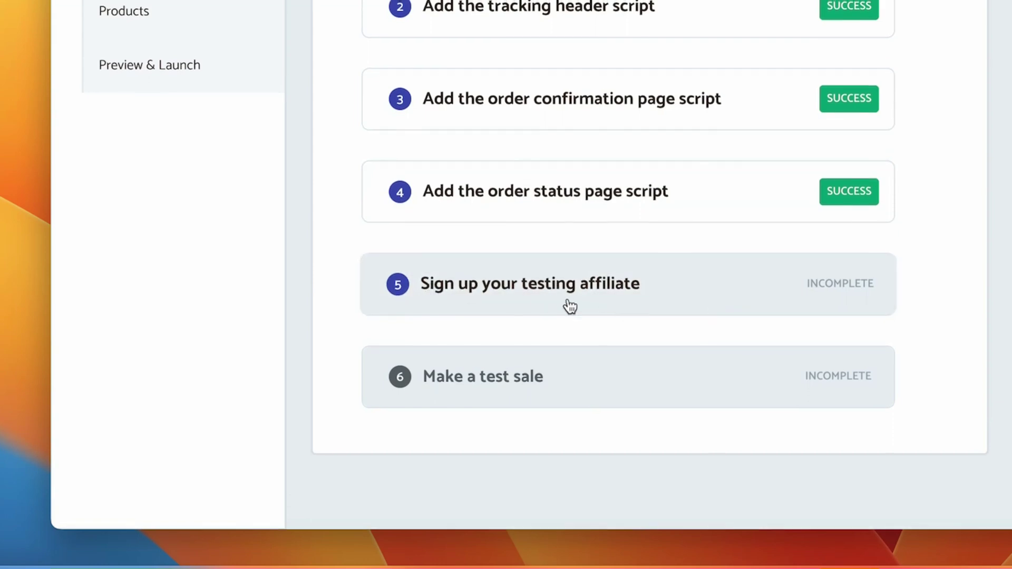
Open the Affiliate Dashboard sign-up in a new tab and fill in first name Name, last name Test, and the affiliate's e-mail.
right_click(463, 254)
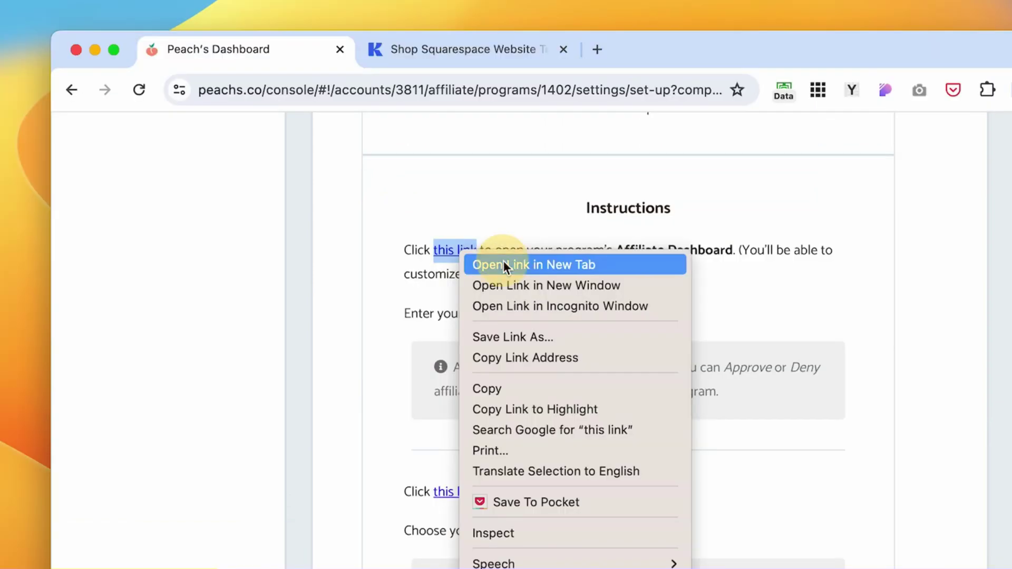
left_click(503, 262)
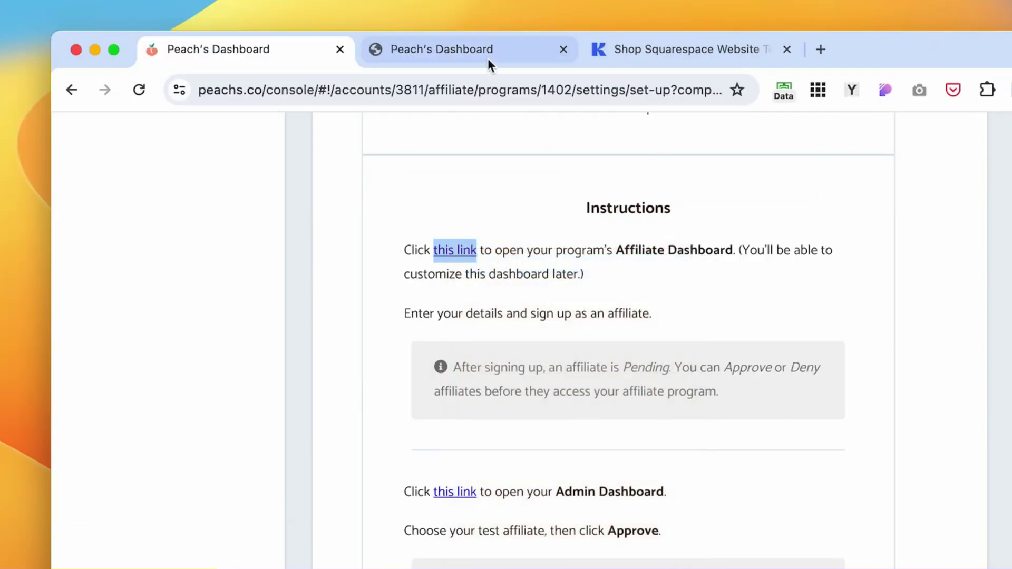
left_click(473, 53)
left_click(308, 142)
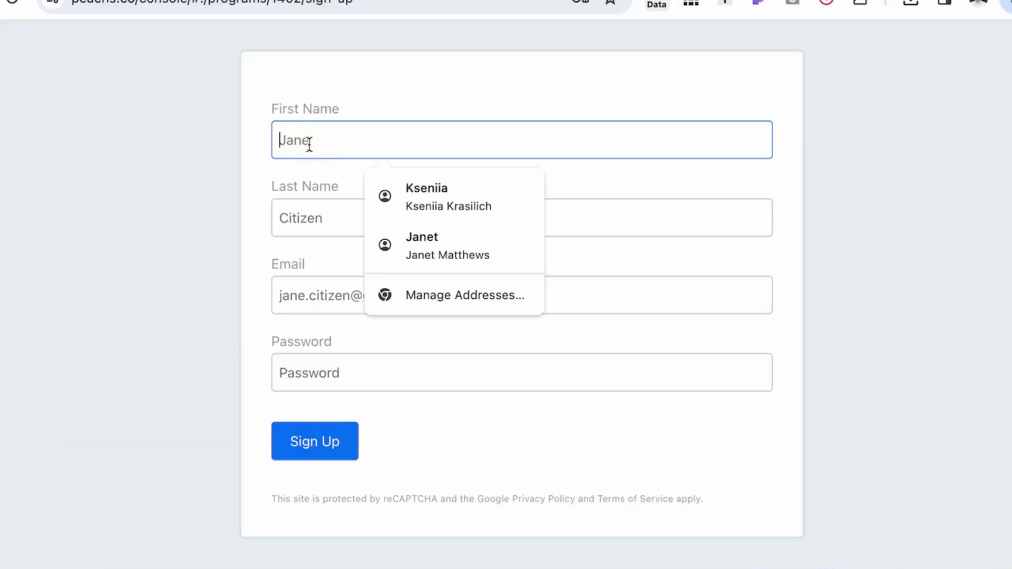
type("Name")
key("Tab")
type("Test")
left_click(337, 302)
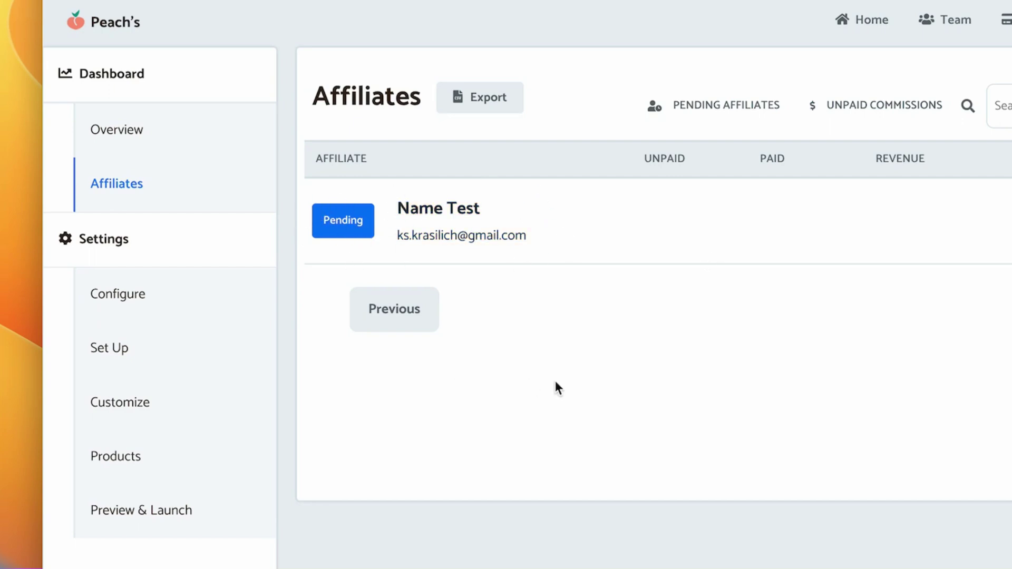
Approve the pending test affiliate and test the affiliate sign-up stage of the program setup.
left_click(349, 224)
left_click(502, 517)
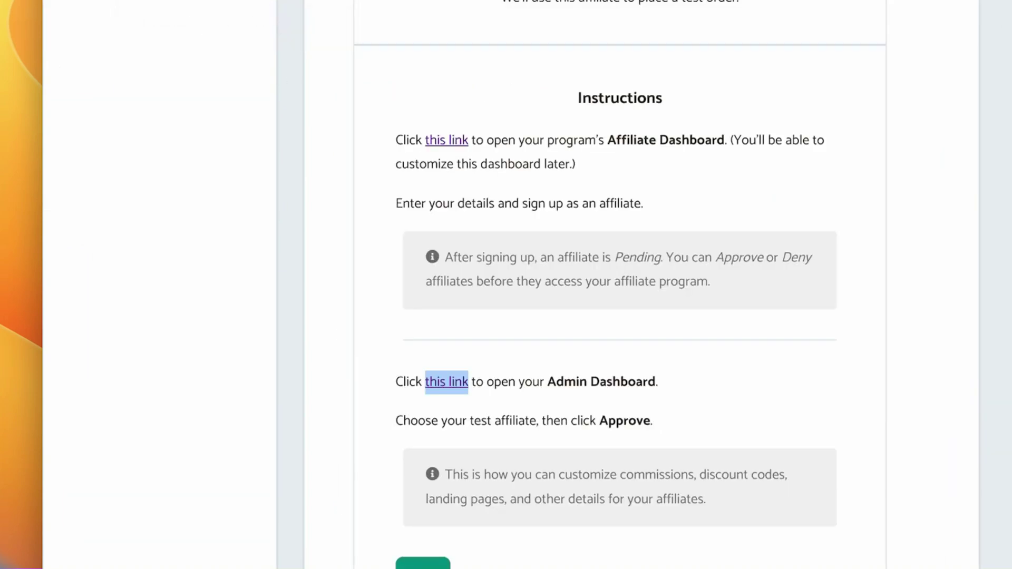
left_click(423, 505)
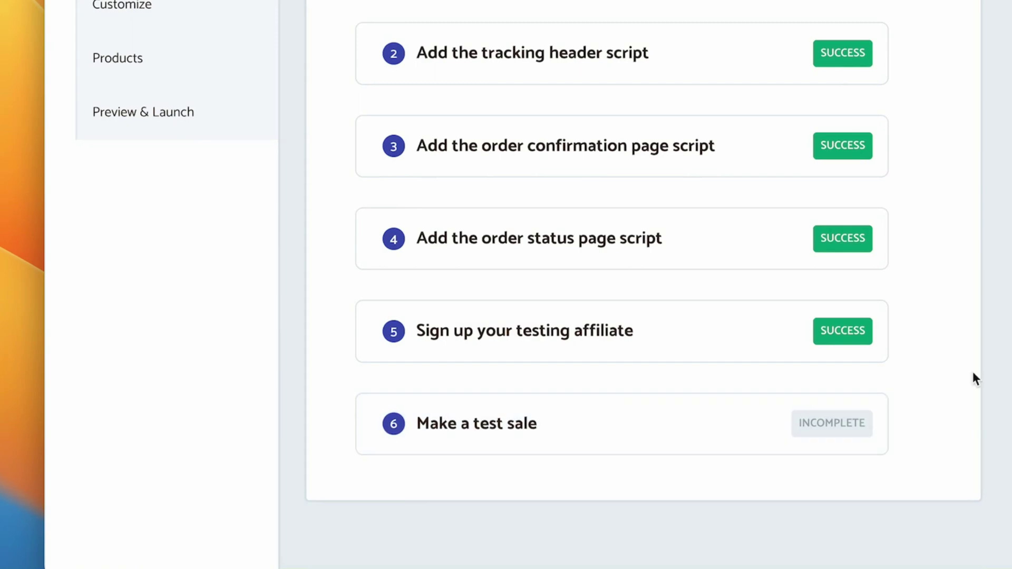
Open the Make a test sale stage and create a new discount named Test in the Squarespace store.
left_click(803, 427)
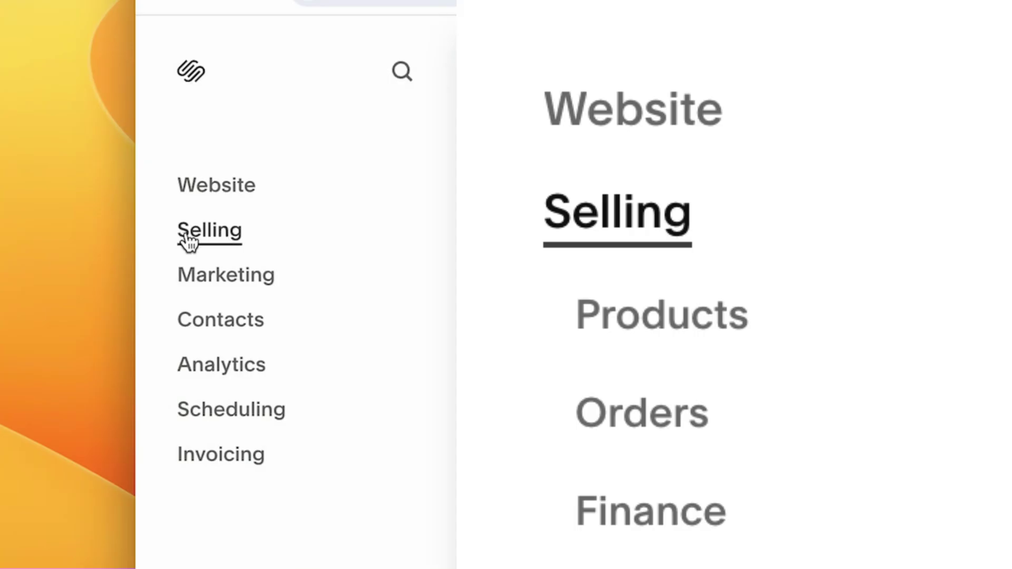
left_click(198, 238)
left_click(151, 329)
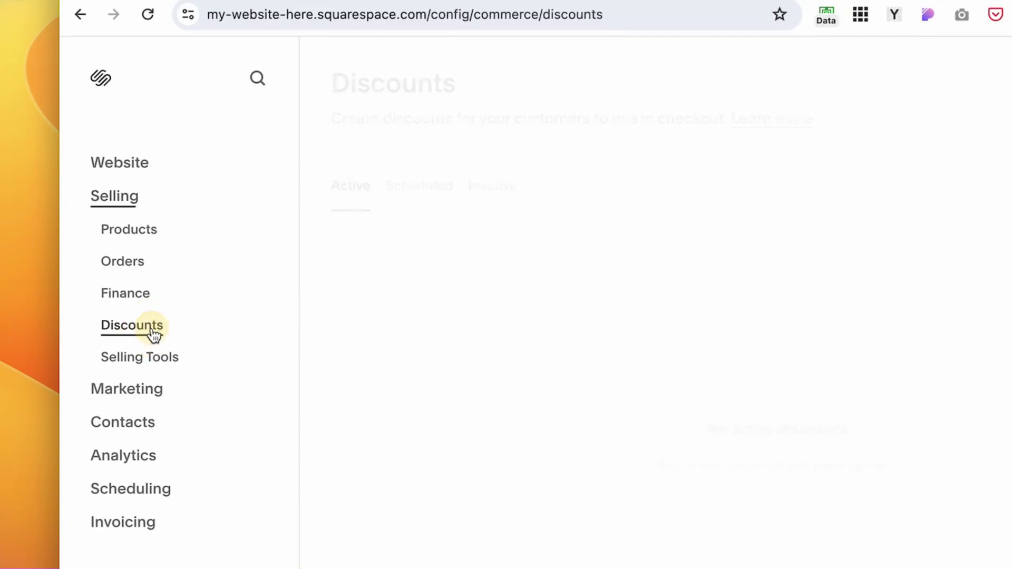
left_click(596, 225)
type("Test")
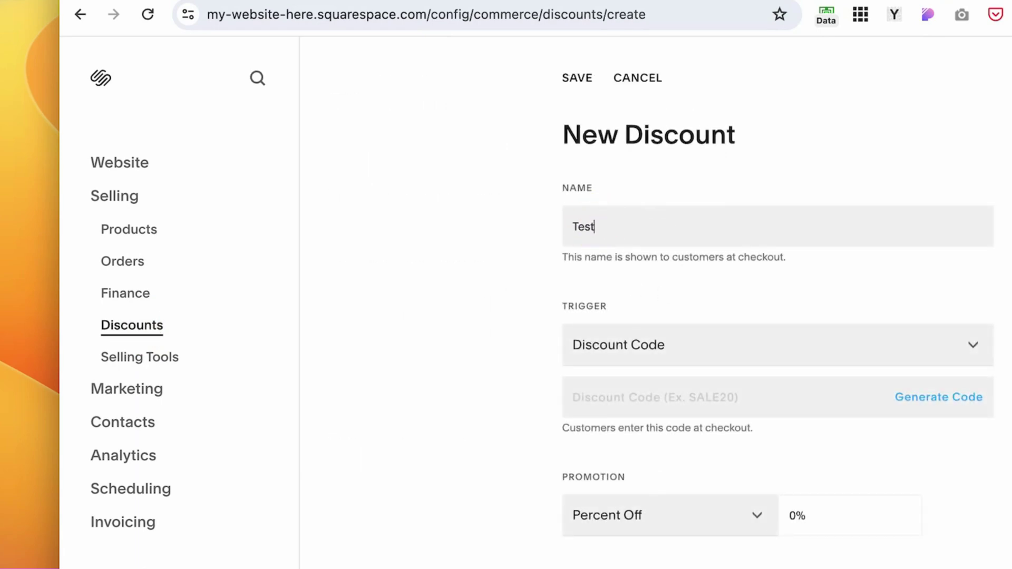
Set the discount code to TEST100 and its promotion to 100 percent off.
scroll(712, 356, "down", 1)
left_click(712, 356)
type("TEST10")
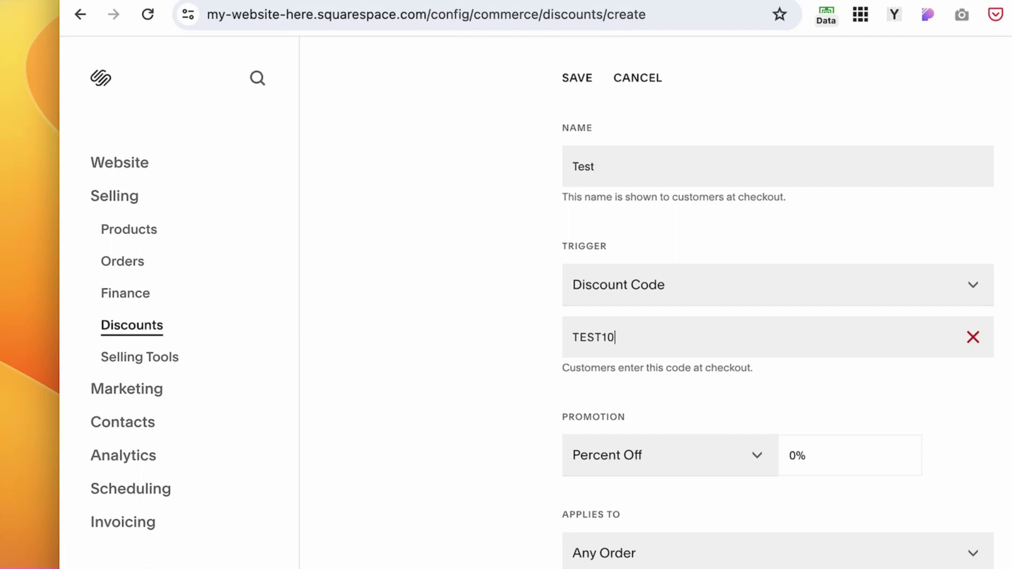
left_click(823, 456)
scroll(777, 316, "down", 3)
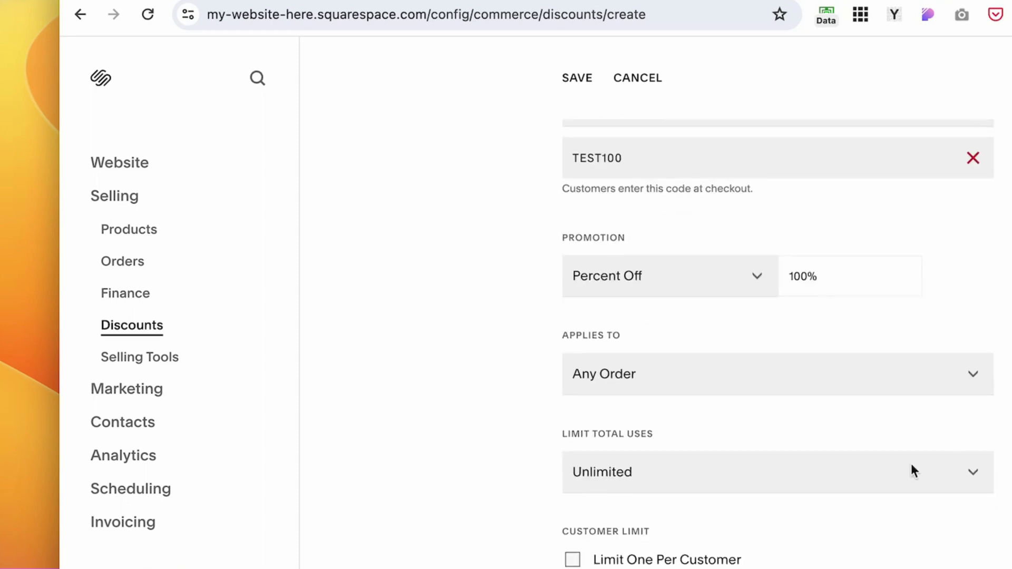
Save the Test discount and select its code TEST100.
scroll(954, 433, "down", 5)
scroll(853, 423, "up", 10)
left_click(579, 79)
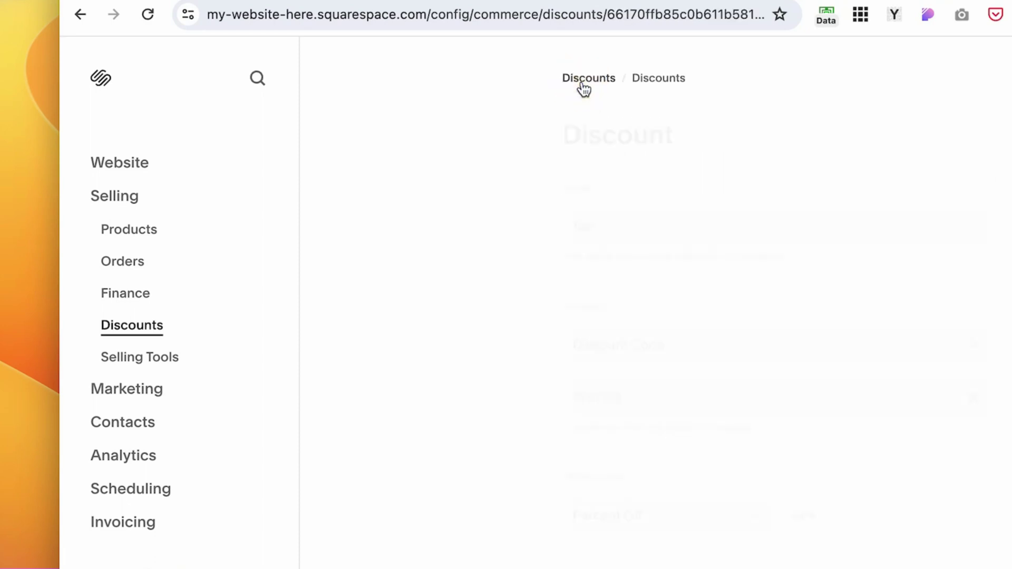
double_click(607, 554)
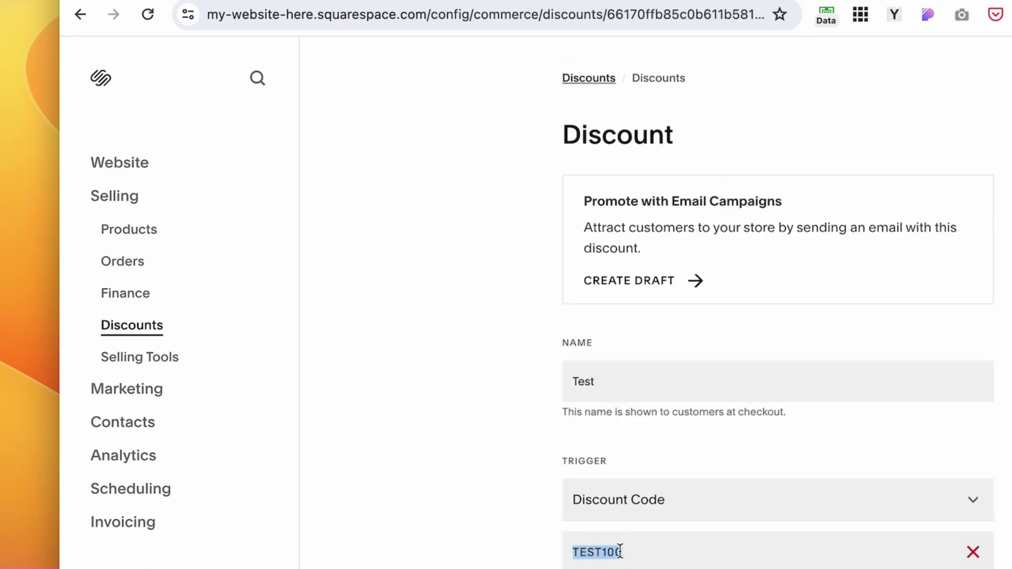
Copy the testing affiliate's link from the Peach's affiliate dashboard and open it in a new browser tab.
left_click(819, 0)
scroll(447, 491, "down", 3)
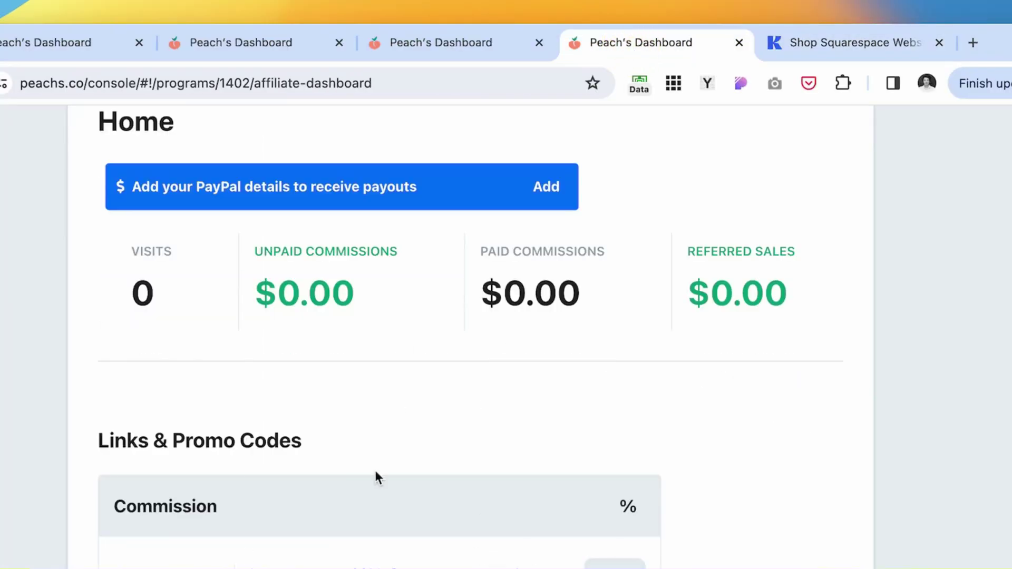
scroll(301, 296, "up", 3)
left_click(211, 42)
left_click(58, 42)
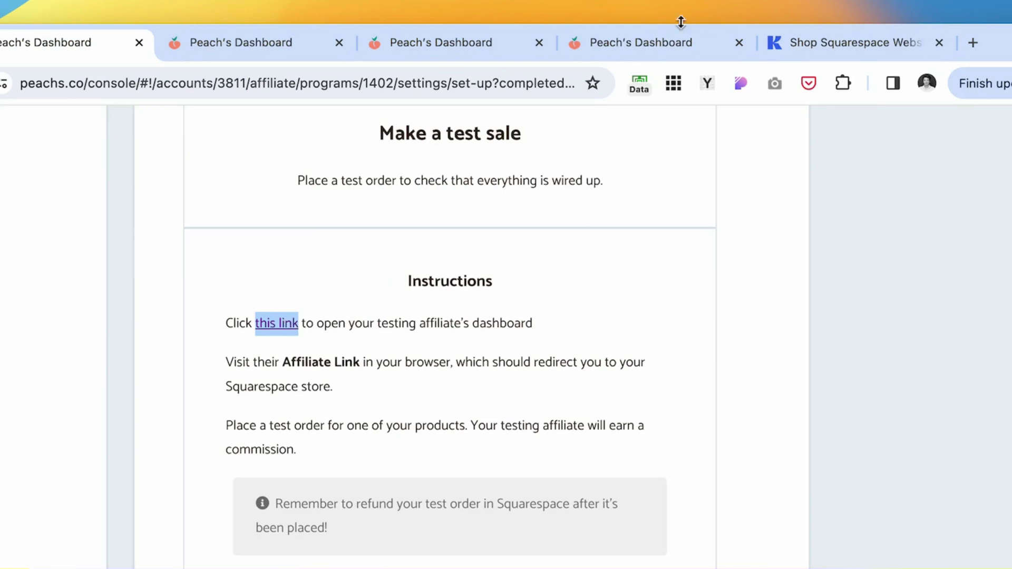
left_click(659, 43)
scroll(212, 472, "down", 3)
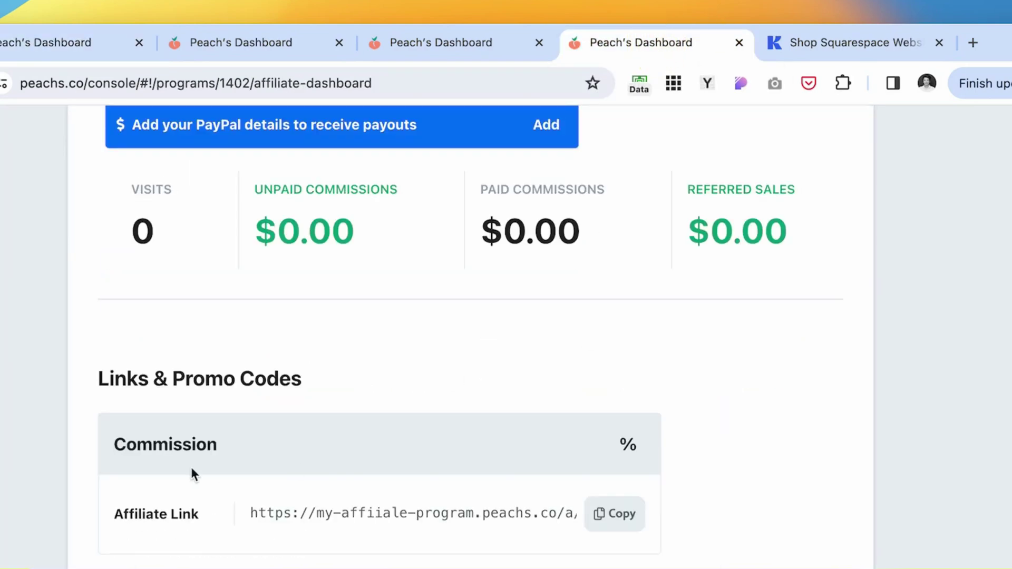
left_click(623, 522)
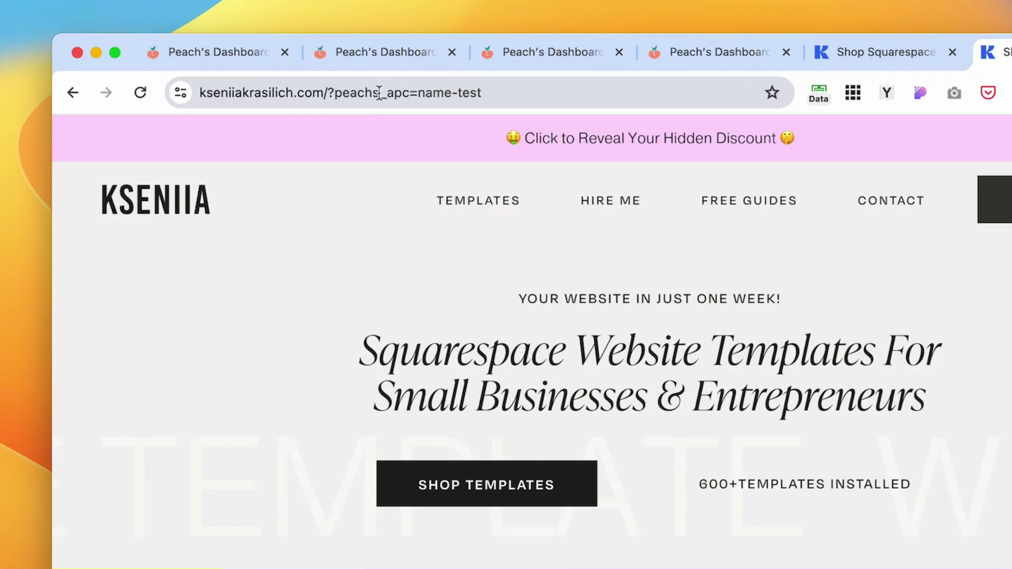
Examine the opened affiliate address, comparing the store's domain with the peachs_apc=name-test tracking parameter.
left_click(444, 92)
left_click_drag(504, 93, 335, 90)
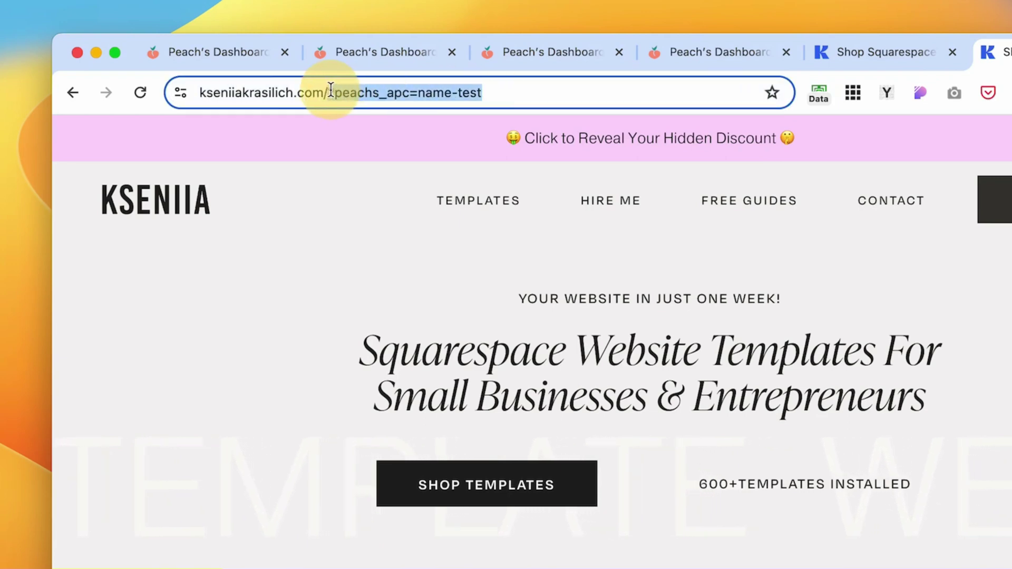
left_click(467, 94)
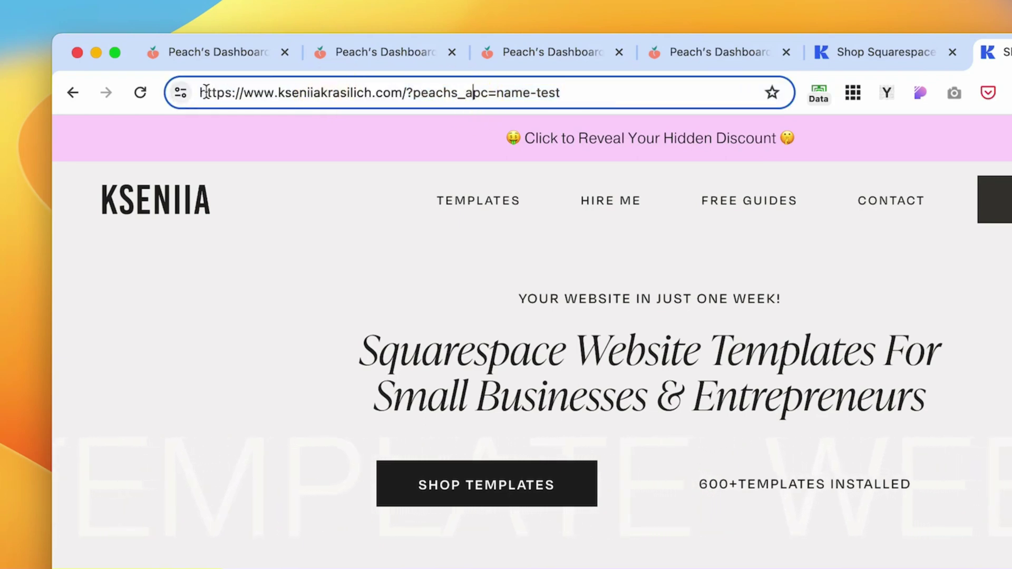
left_click_drag(409, 94, 216, 94)
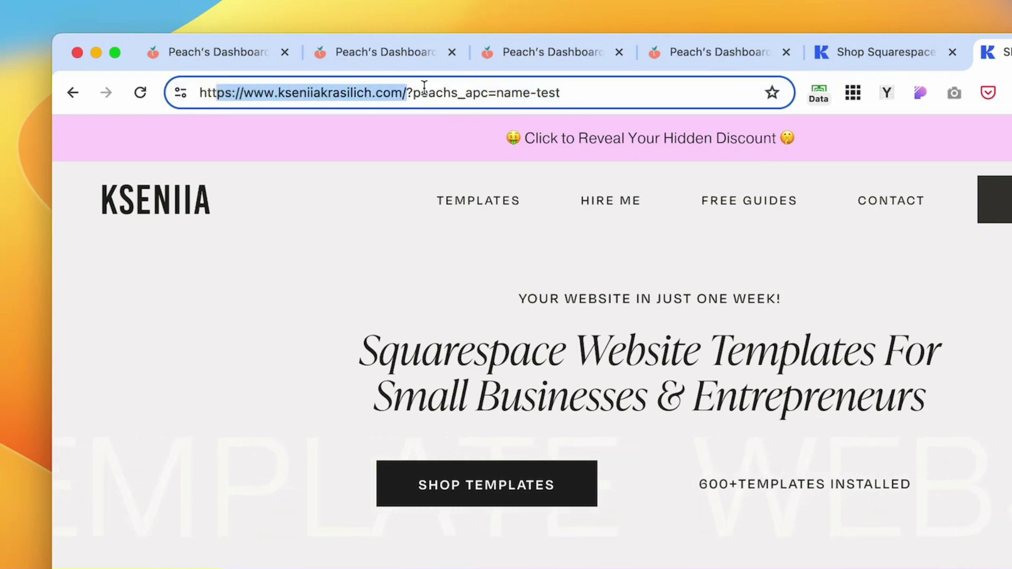
left_click_drag(410, 94, 580, 90)
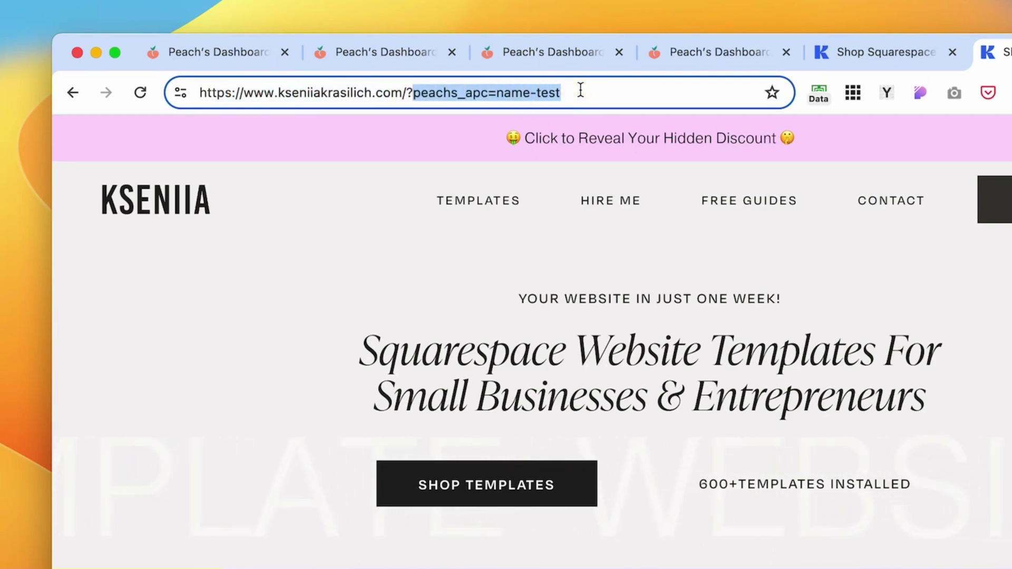
Add the Chloé website template to the cart, keep only one copy in the order, and apply discount code test100 at checkout.
mouse_move(490, 207)
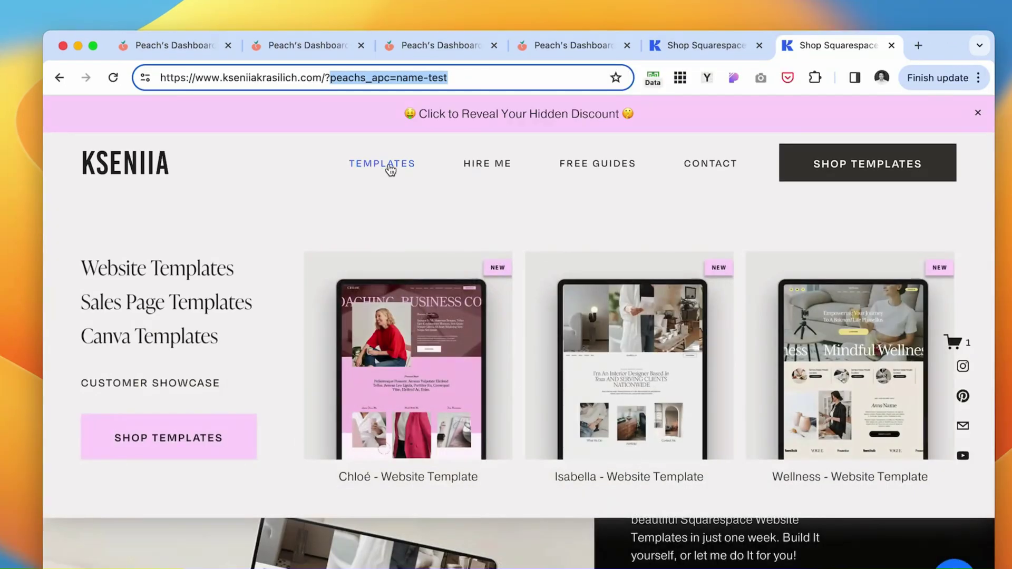
left_click(401, 358)
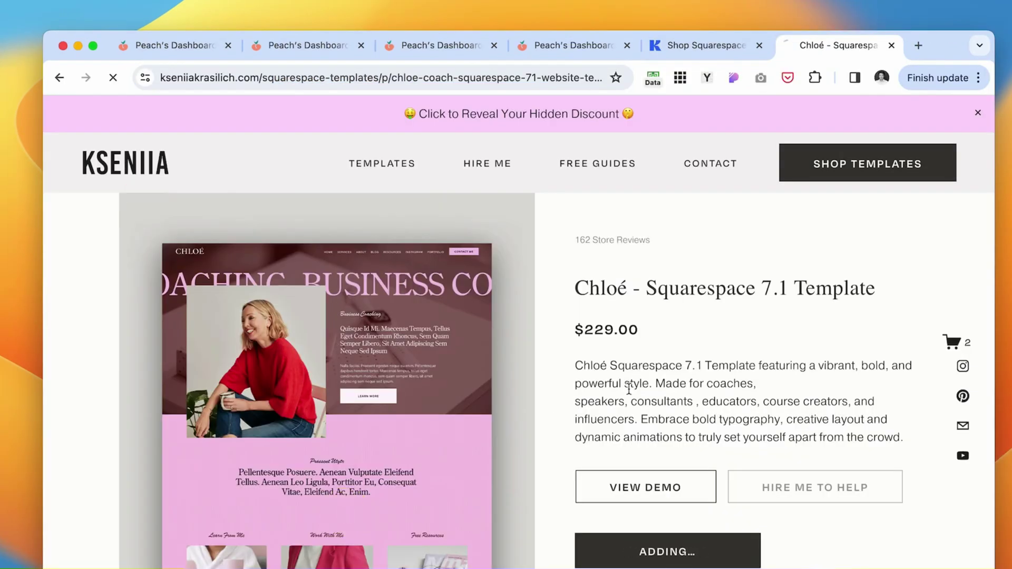
left_click(653, 437)
type("te")
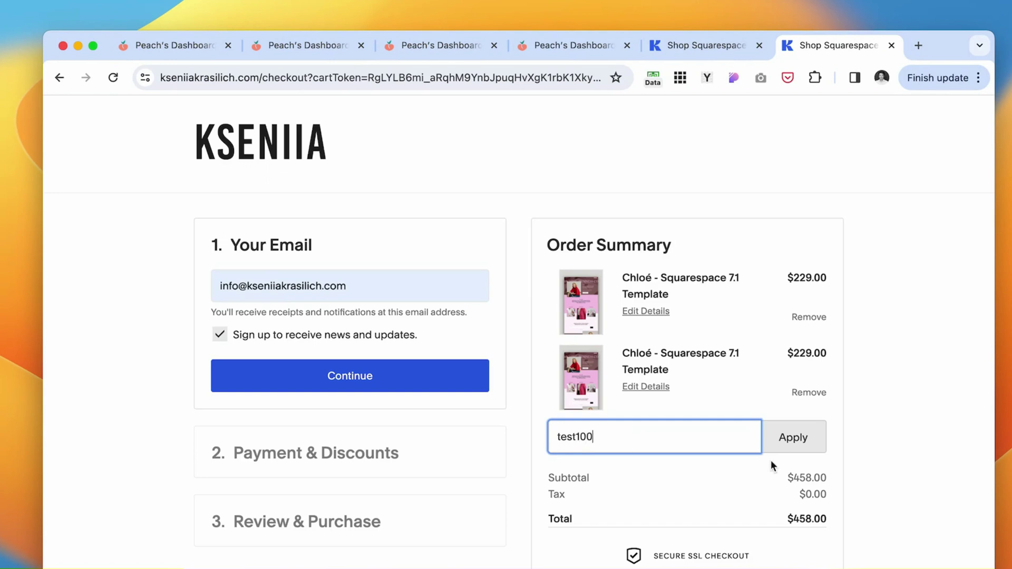
type("st100")
left_click(790, 438)
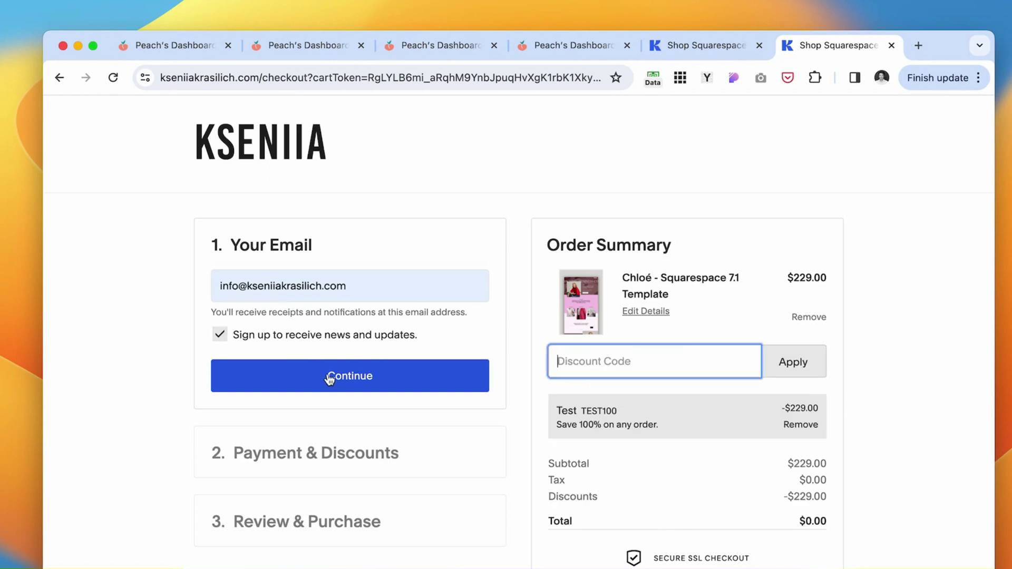
Place the test order with the prefilled e-mail and billing address, and check the Make a test sale stage in the Peach's setup.
left_click(375, 382)
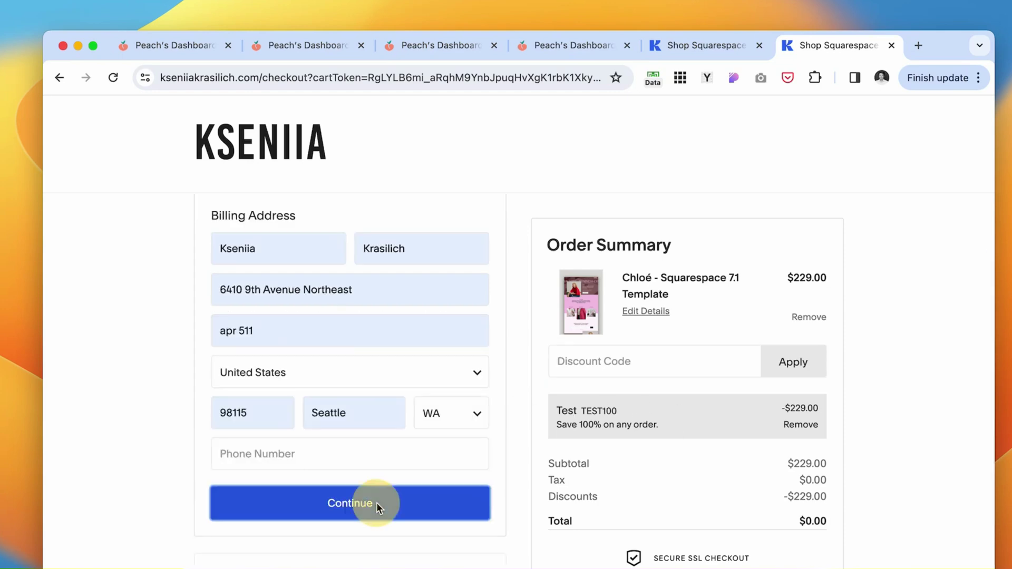
left_click(373, 501)
left_click(350, 555)
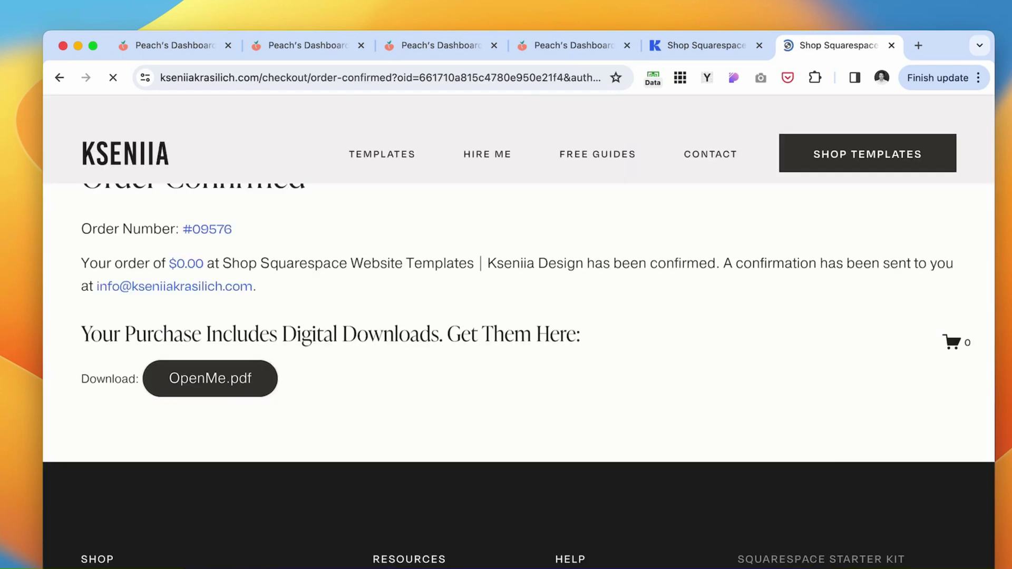
left_click(284, 55)
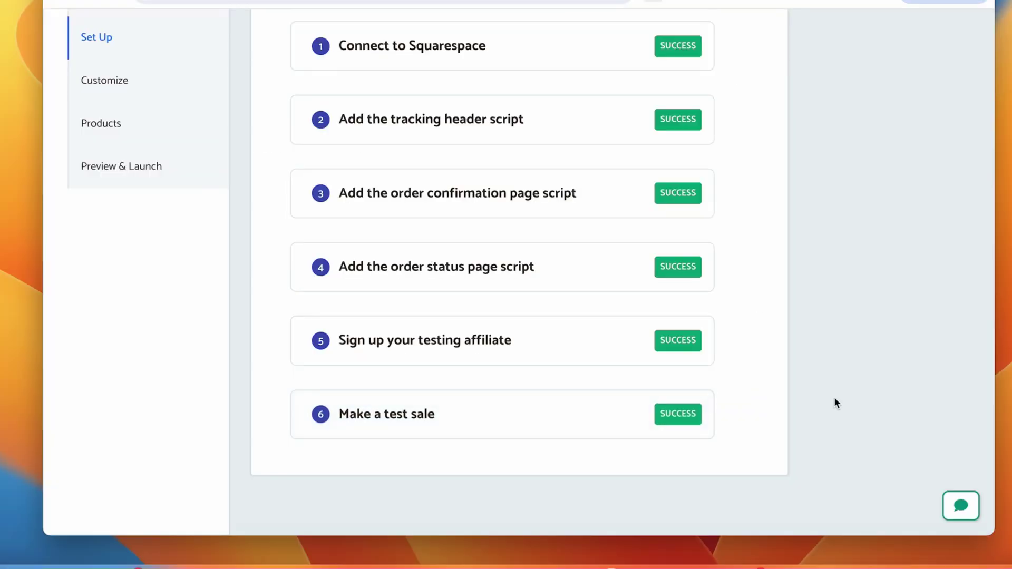
Delete the Test discount from the Squarespace store.
scroll(828, 395, "up", 5)
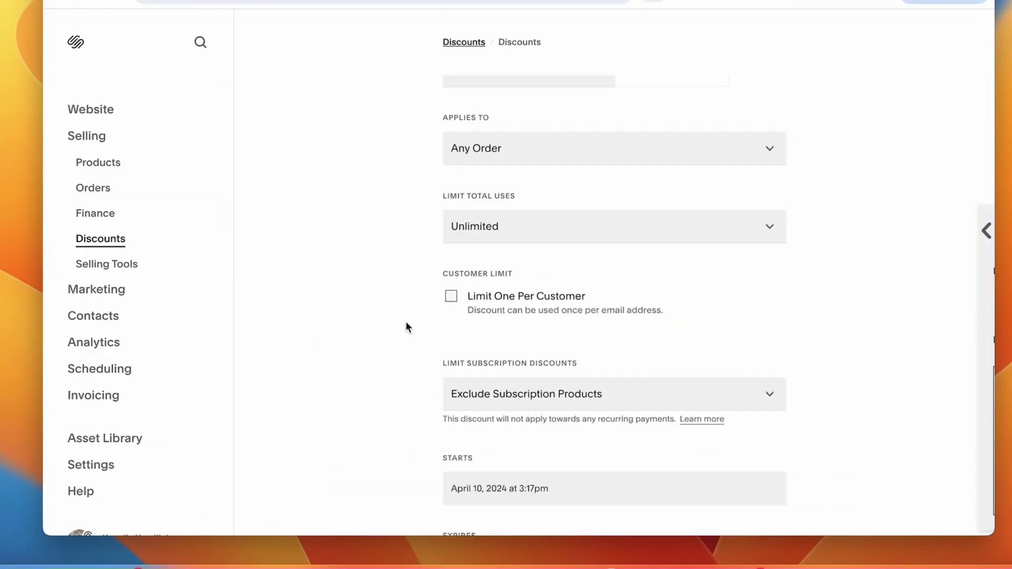
scroll(406, 328, "down", 5)
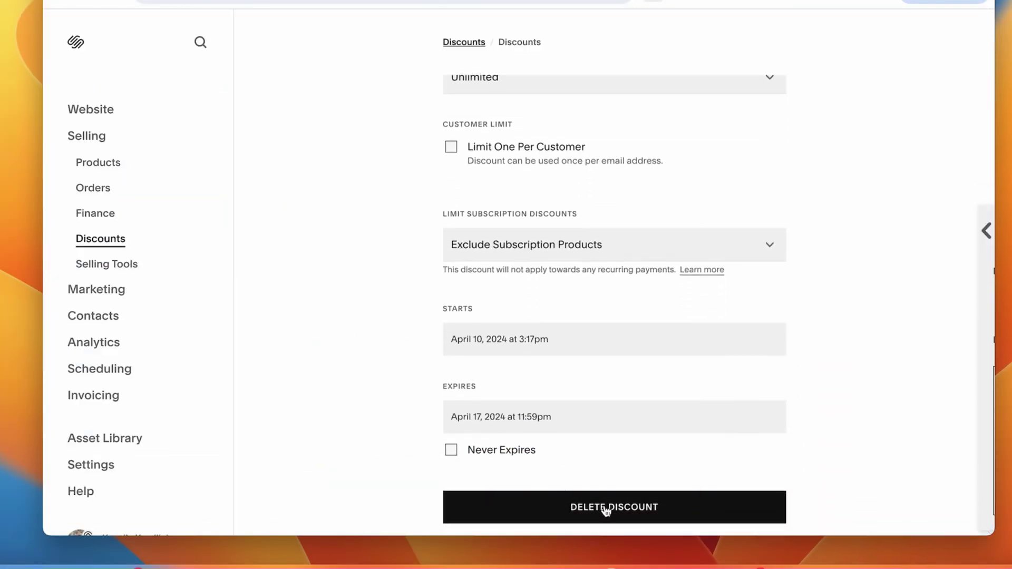
left_click(605, 509)
left_click(656, 476)
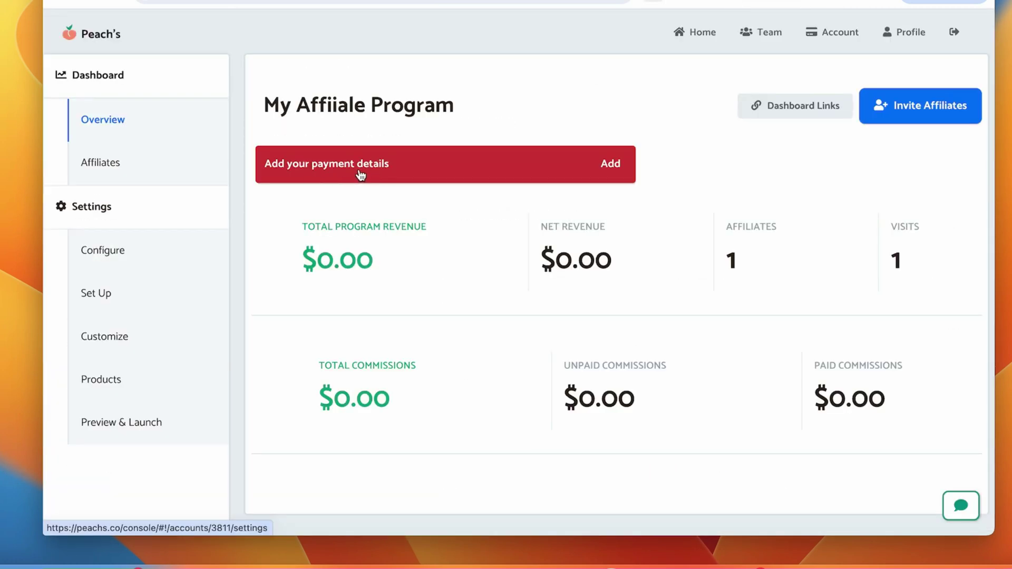
left_click(397, 168)
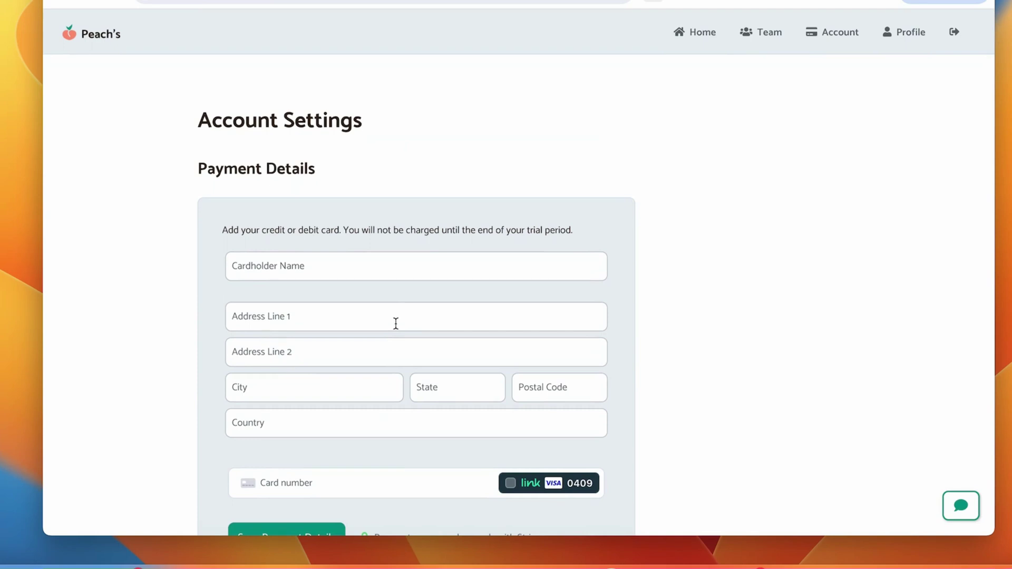
left_click(57, 1)
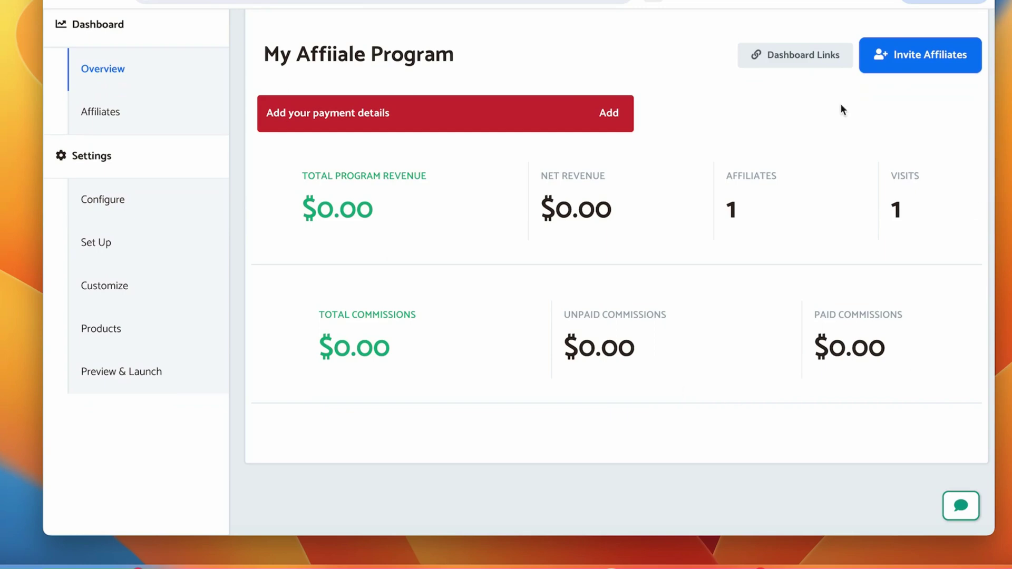
scroll(520, 409, "up", 2)
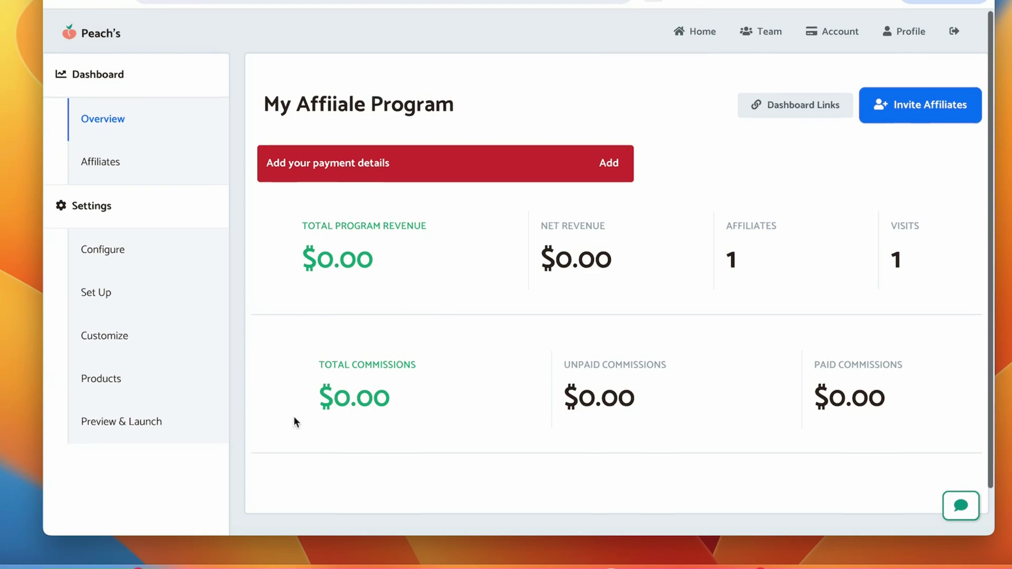
left_click(923, 110)
left_click(698, 125)
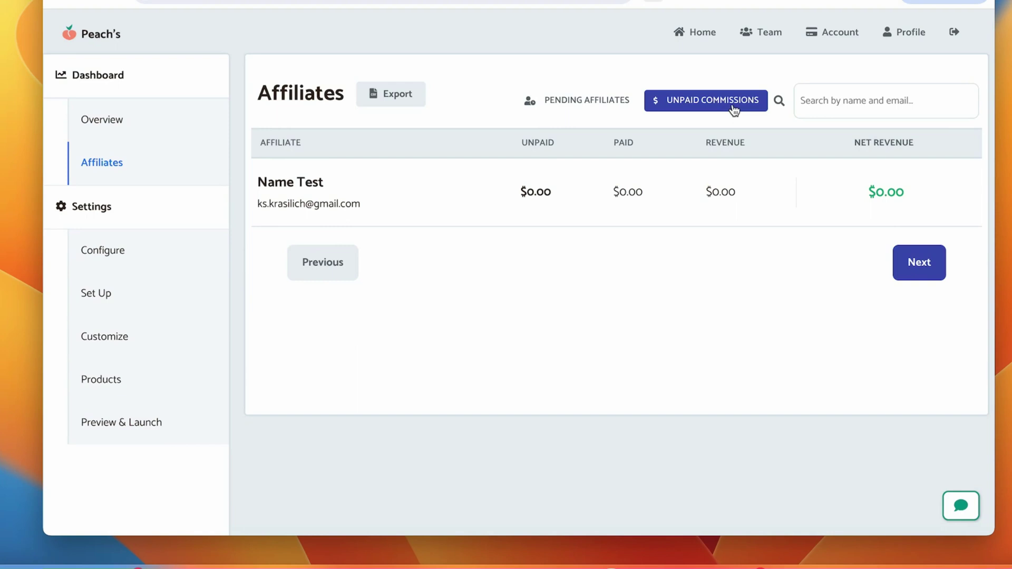
Review the Affiliate Dashboard customization options for header icon, message, links, fonts and colors.
left_click(104, 333)
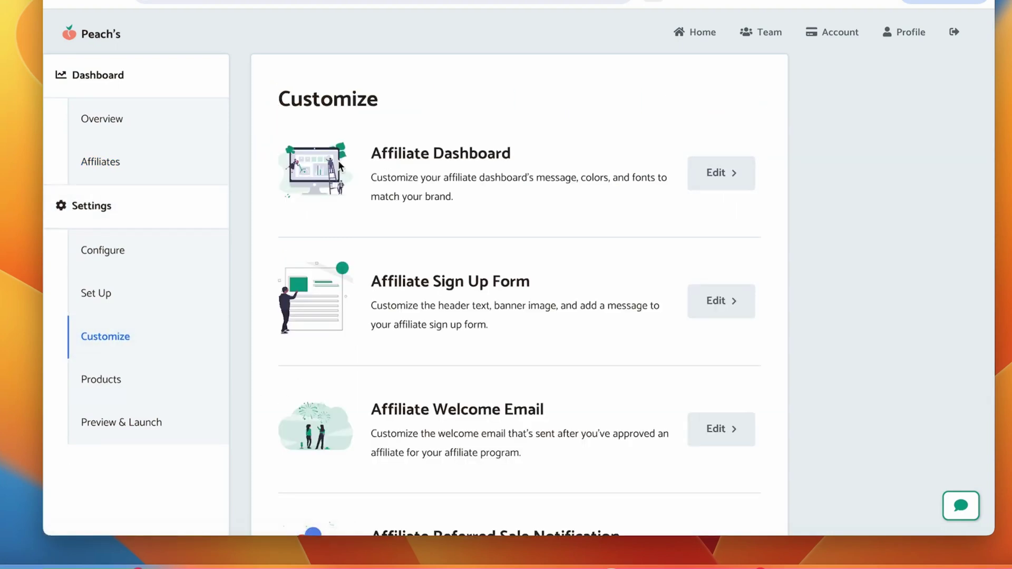
left_click(724, 174)
scroll(385, 323, "down", 5)
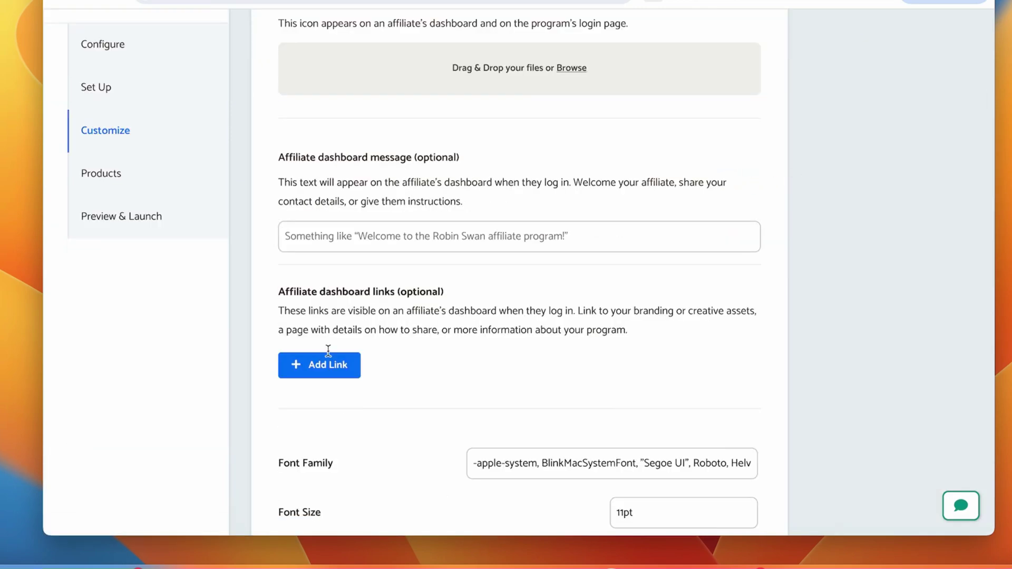
scroll(383, 327, "down", 2)
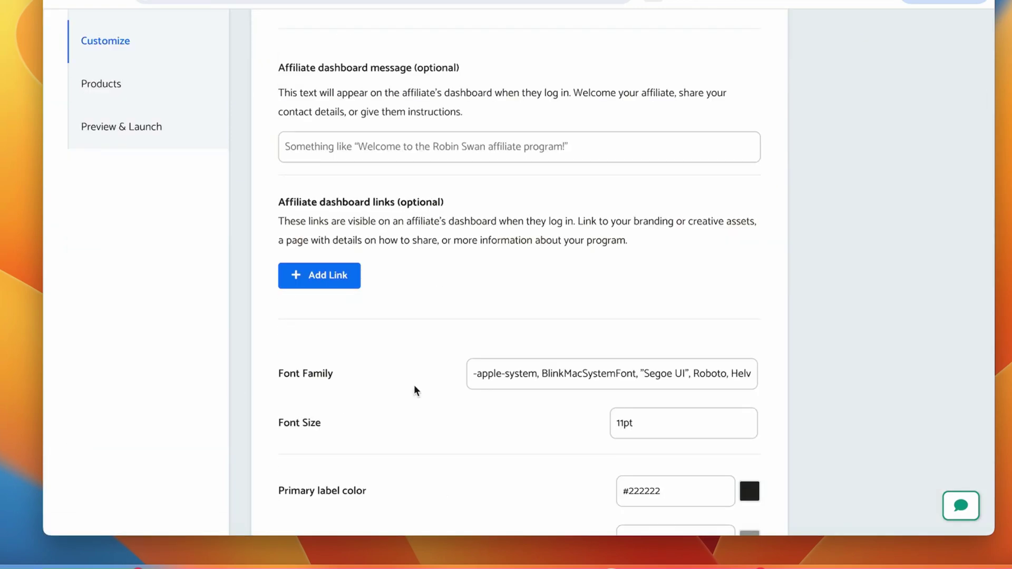
scroll(629, 234, "up", 3)
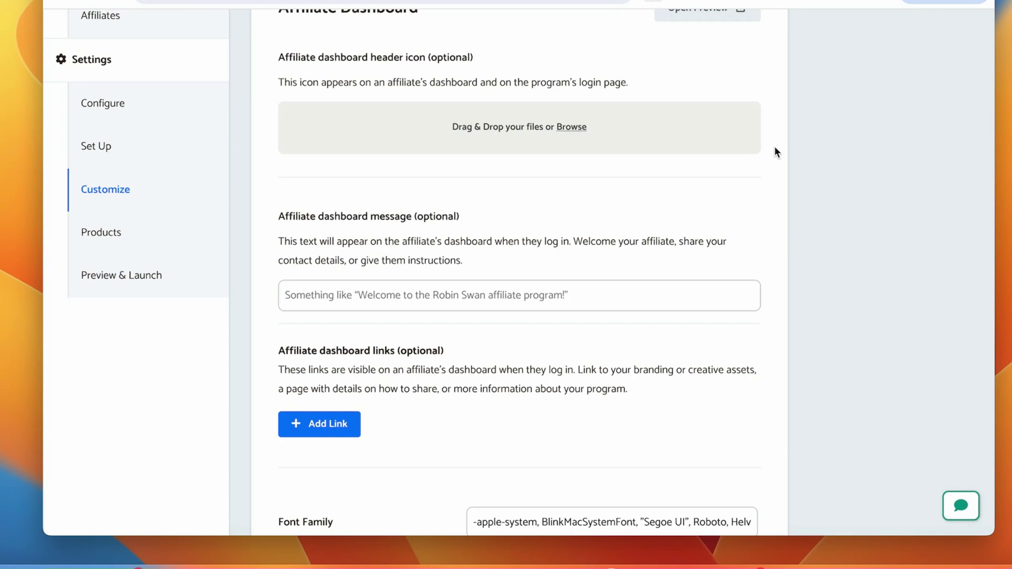
scroll(774, 147, "up", 3)
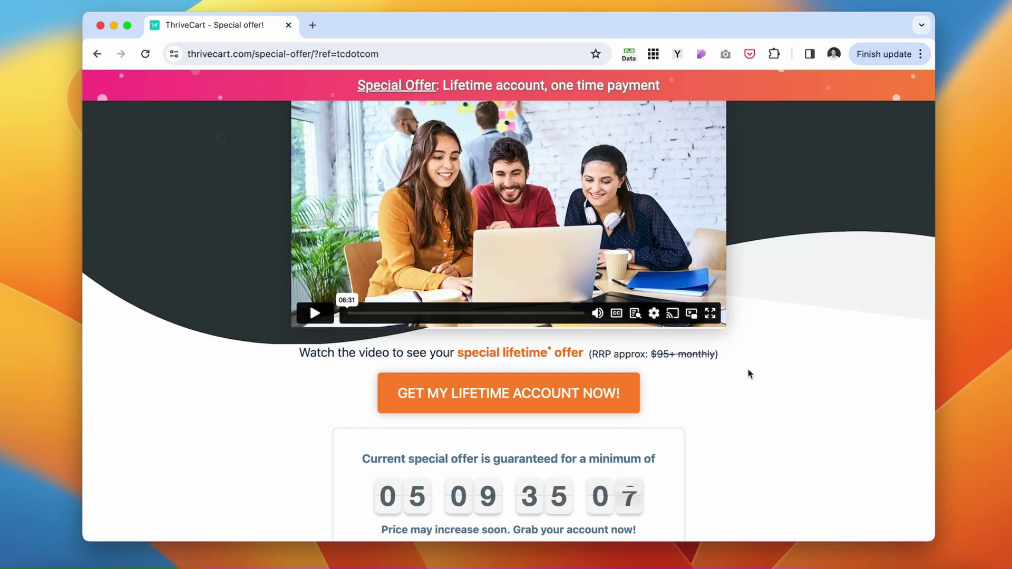
Sign in to ThriveCart with the prefilled credentials and open the administrator account.
scroll(748, 369, "up", 1)
scroll(747, 368, "up", 3)
left_click(731, 119)
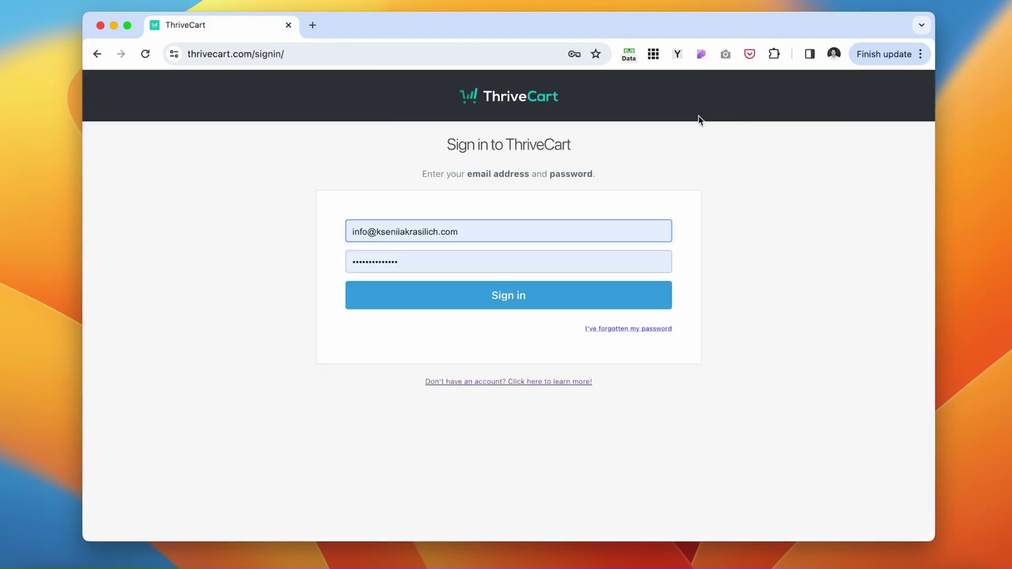
left_click(513, 301)
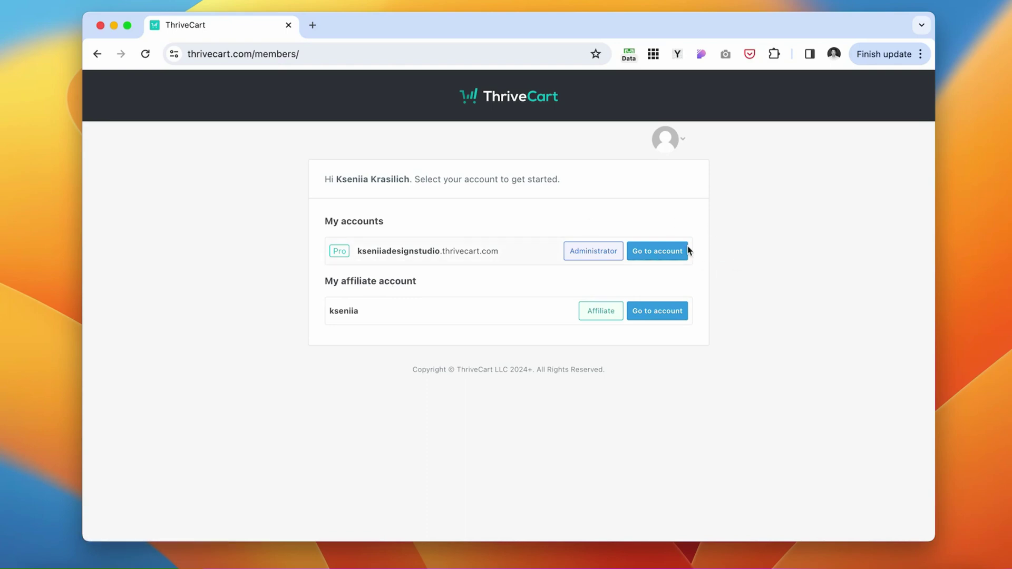
left_click(666, 251)
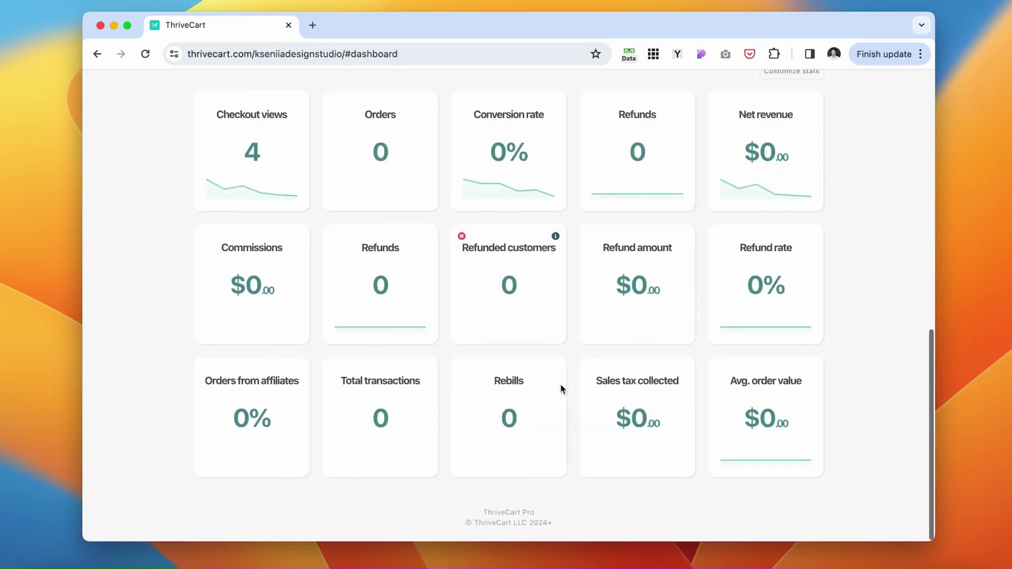
Create a new digital product from the ThriveCart product list.
scroll(584, 424, "down", 10)
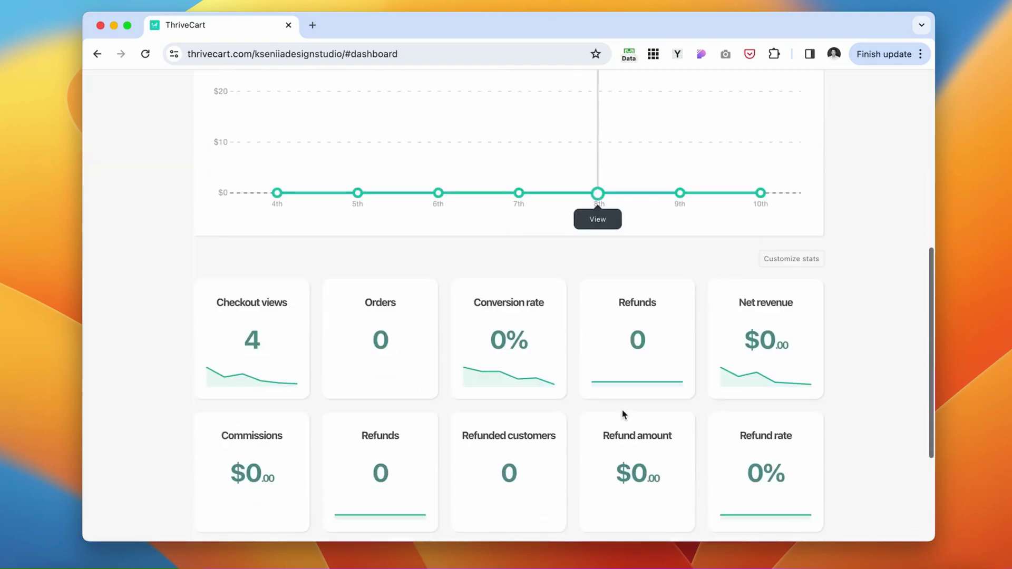
scroll(623, 415, "up", 10)
left_click(603, 96)
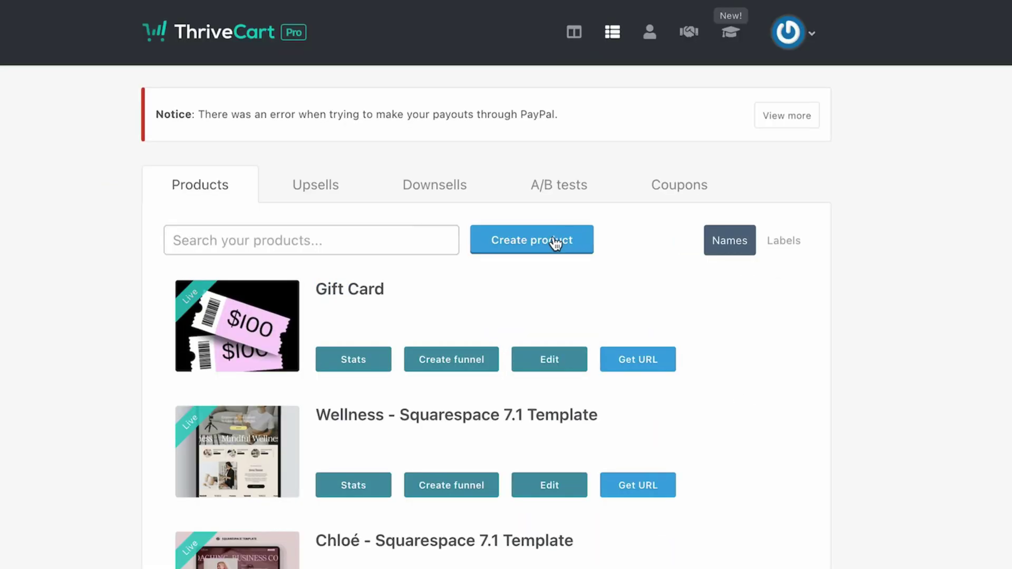
left_click(561, 251)
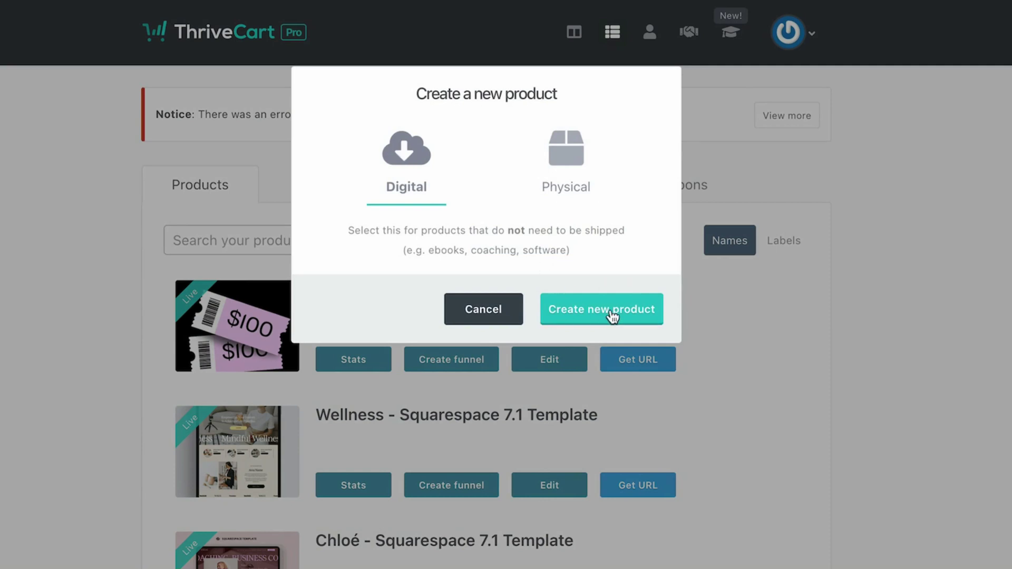
left_click(629, 316)
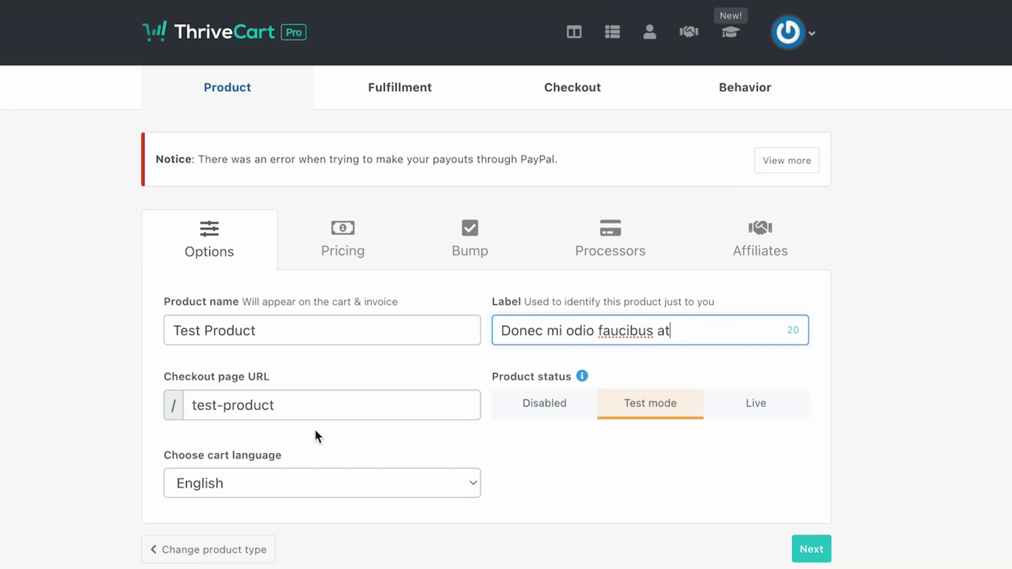
Proceed from the Test Product options to its pricing and keep USD ($) as the selling currency.
scroll(315, 430, "down", 1)
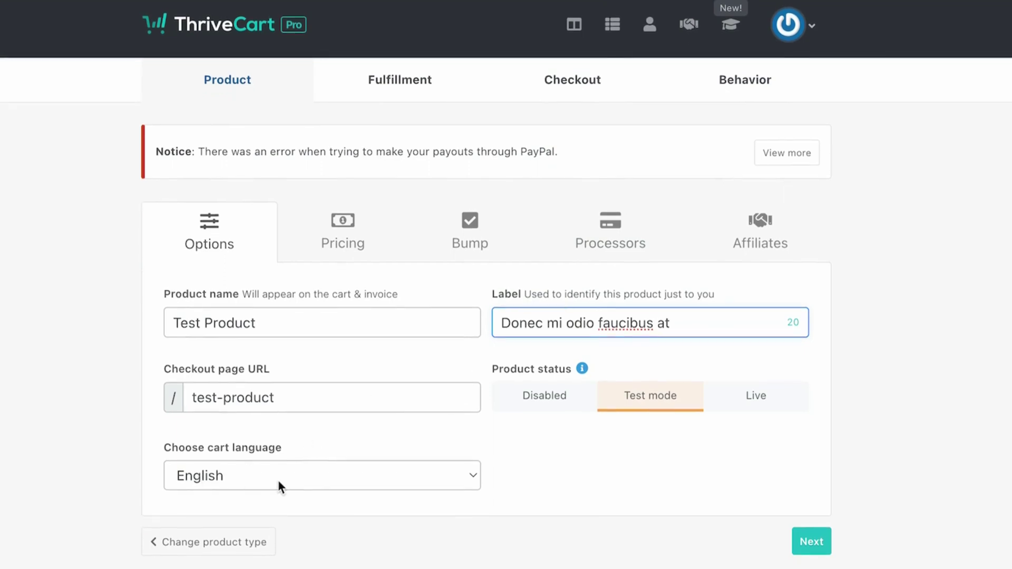
left_click(812, 543)
left_click(596, 353)
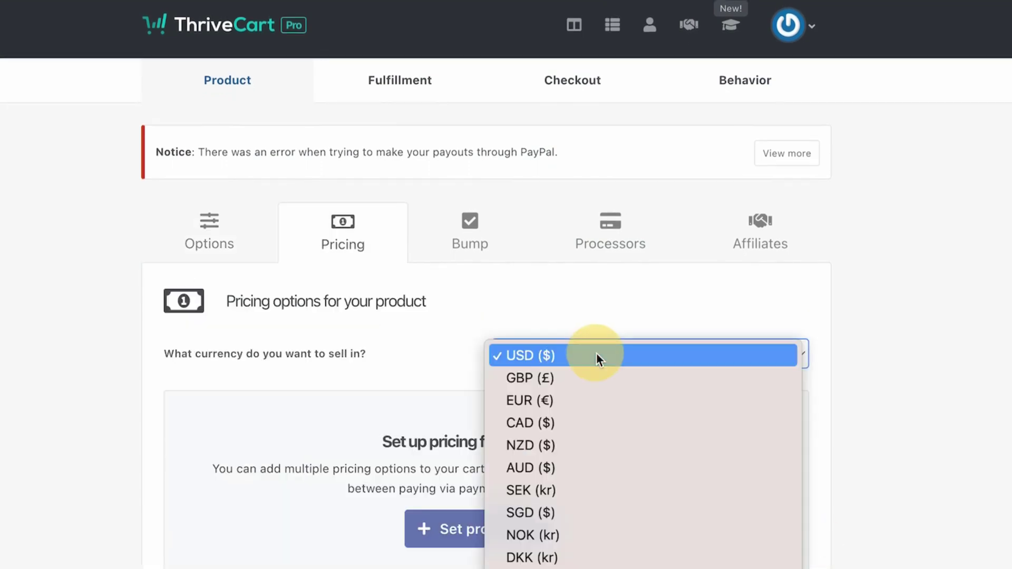
left_click(574, 359)
Add a pricing option to the product with a one-time fee of $40.
scroll(331, 439, "down", 5)
left_click(486, 314)
left_click(247, 158)
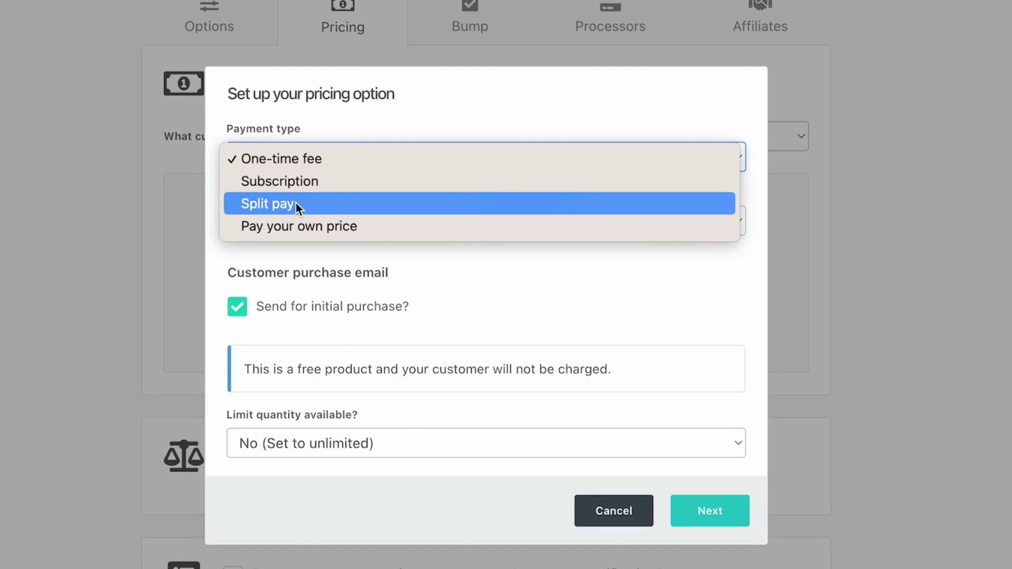
key("Escape")
key("Tab")
type("0")
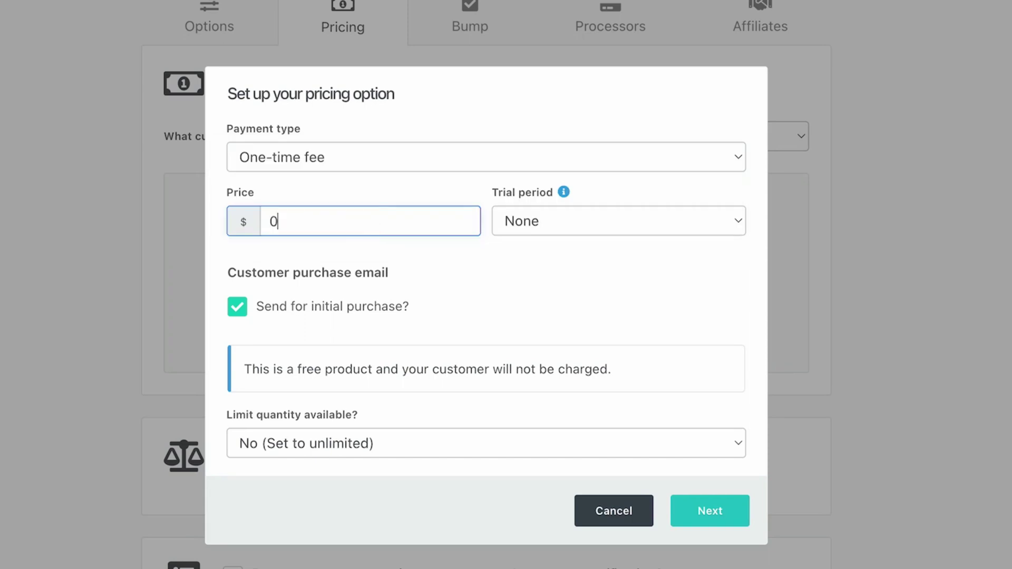
type("40")
Keep the trial period at None and open the choices for limiting the available quantity.
left_click(563, 232)
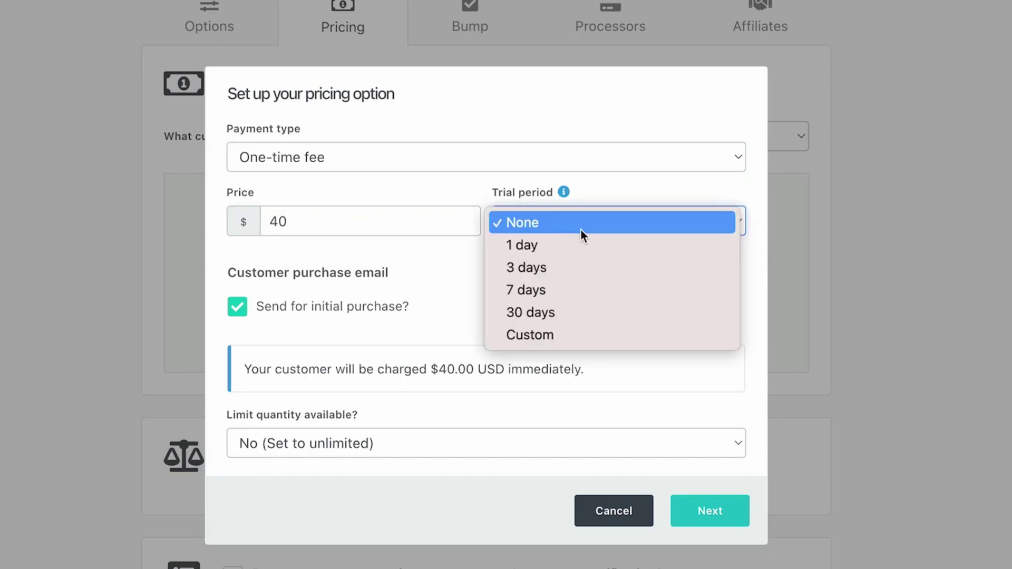
left_click(560, 230)
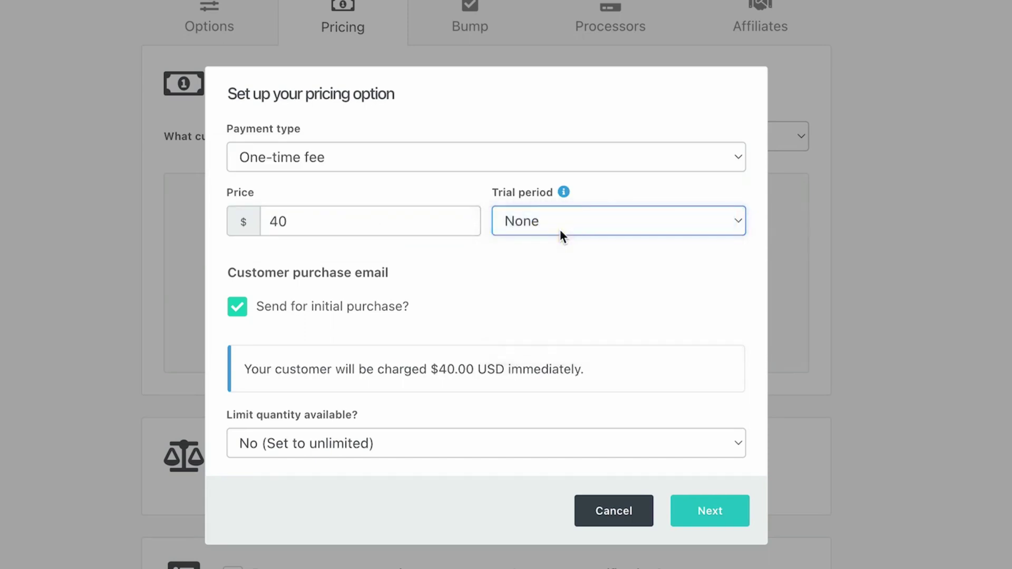
left_click(263, 445)
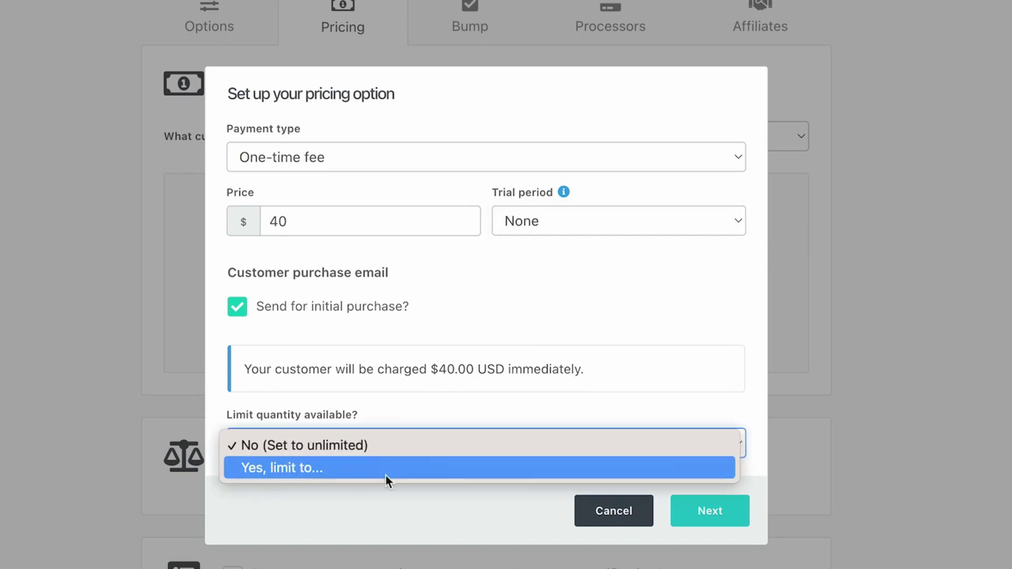